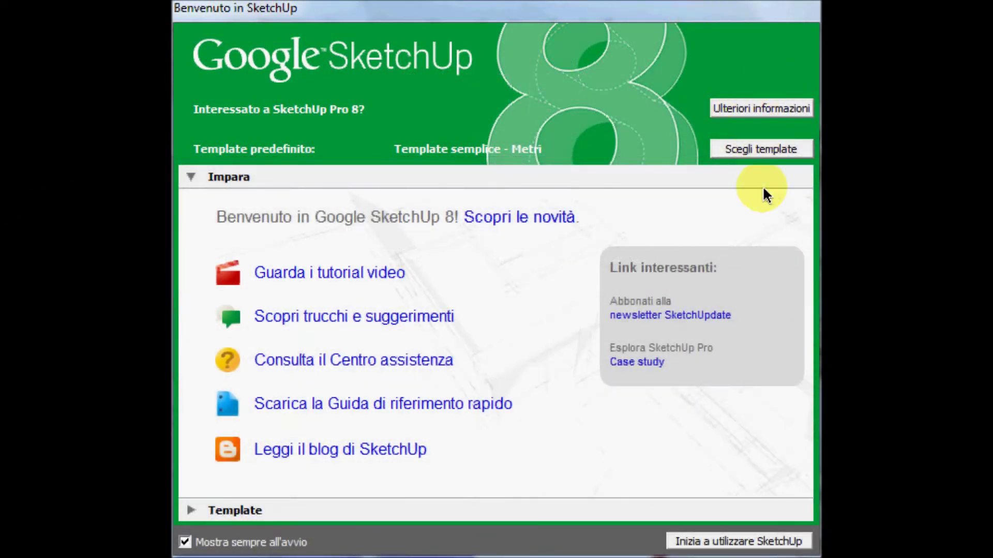
Step: Dismiss the SketchUp welcome dialog with 'Inizia a utilizzare SketchUp' to start a new untitled model
left_click(739, 541)
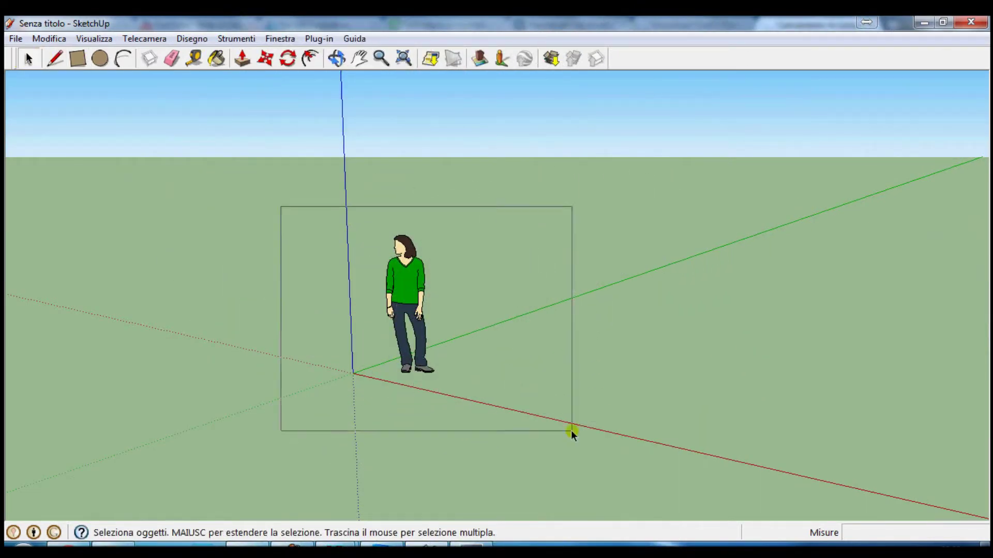
Step: Delete the person figure and draw a ground rectangle starting at the axis origin
left_click_drag(572, 433, 572, 434)
key("Delete")
left_click(78, 58)
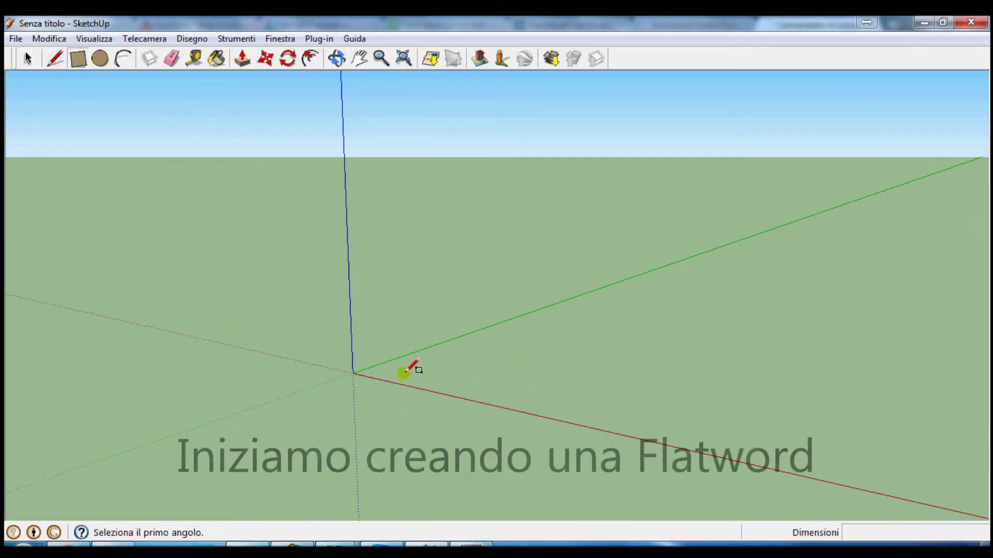
left_click(353, 372)
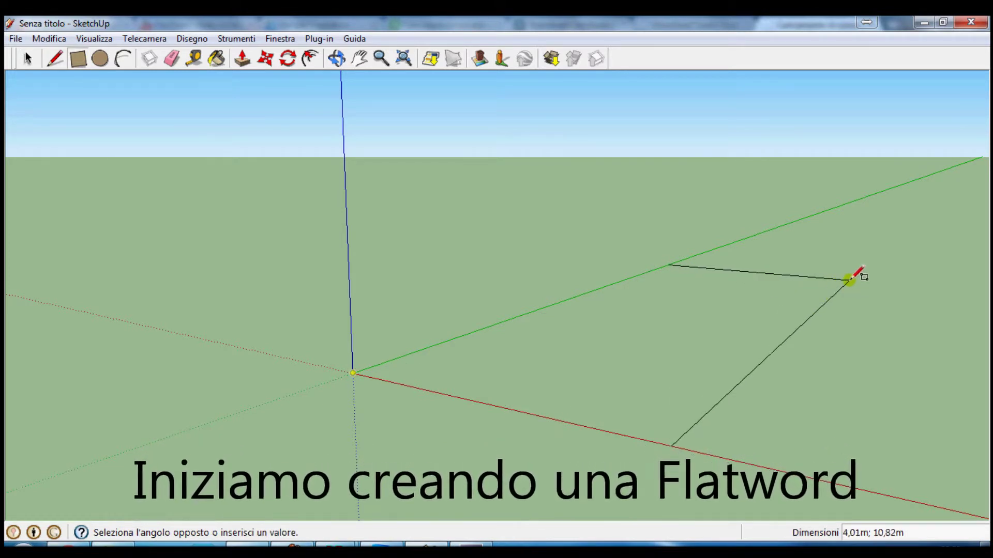
left_click(849, 282)
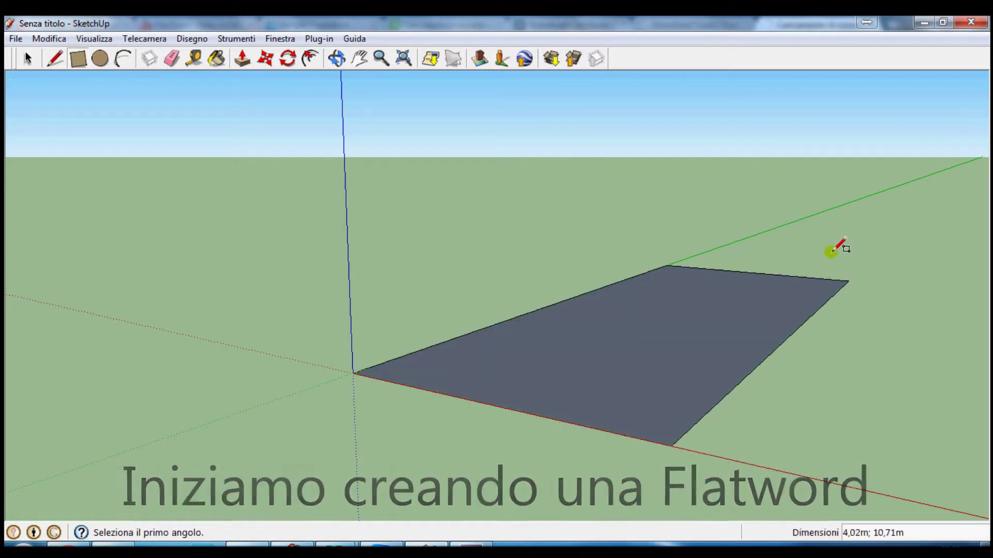
Step: Move one edge of the ground rectangle so the plane becomes nearly square
left_click(336, 58)
mouse_move(549, 244)
left_mouse_down()
mouse_move(271, 347)
mouse_move(295, 158)
left_mouse_up()
scroll(270, 344, "down", 5)
key("m")
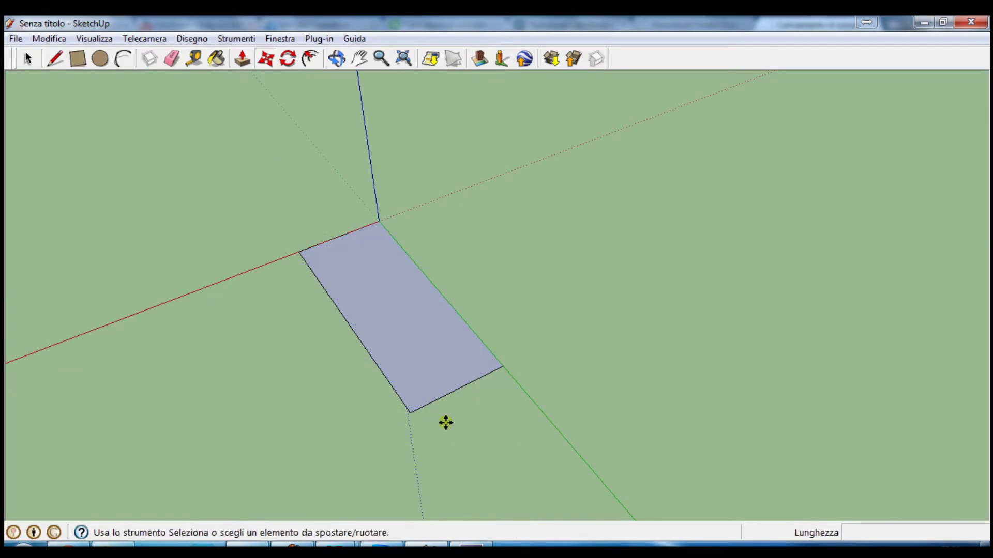
left_click(444, 396)
left_click(376, 301)
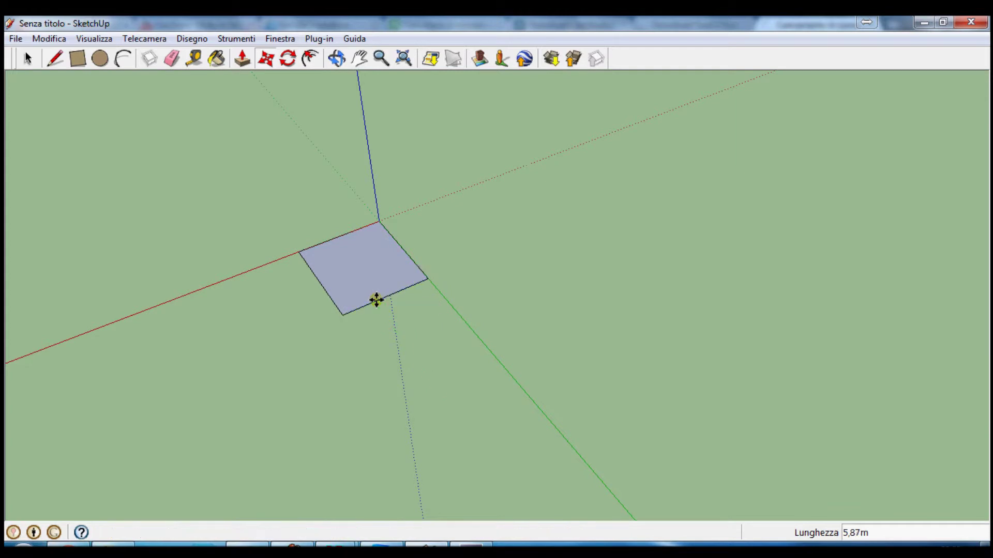
left_click(334, 62)
mouse_move(429, 269)
left_mouse_down()
mouse_move(516, 403)
mouse_move(715, 324)
left_mouse_up()
mouse_move(380, 404)
left_mouse_down()
mouse_move(357, 381)
mouse_move(436, 314)
left_mouse_up()
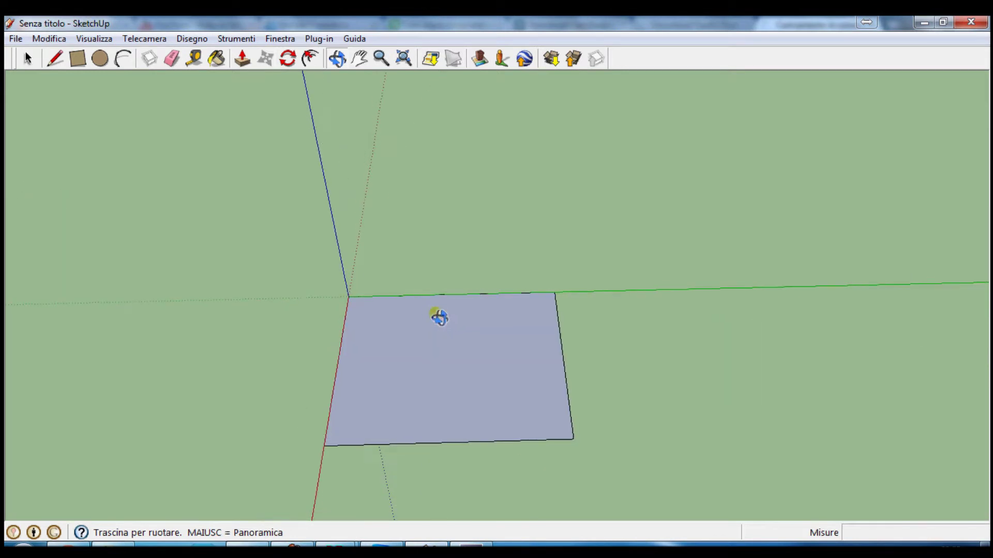
left_click(78, 59)
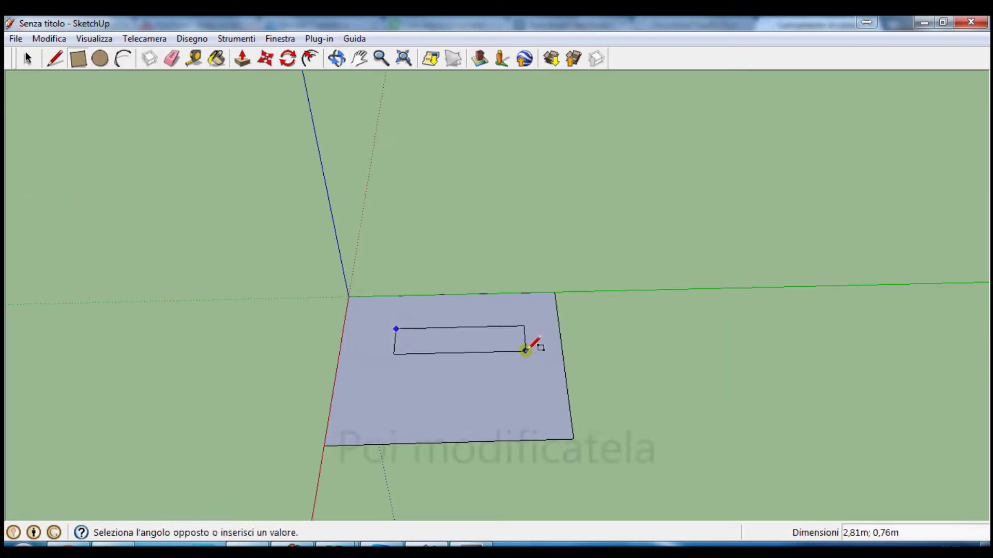
Step: Push/Pull the inner rectangle up into a box about 1,19 m tall
left_click(242, 58)
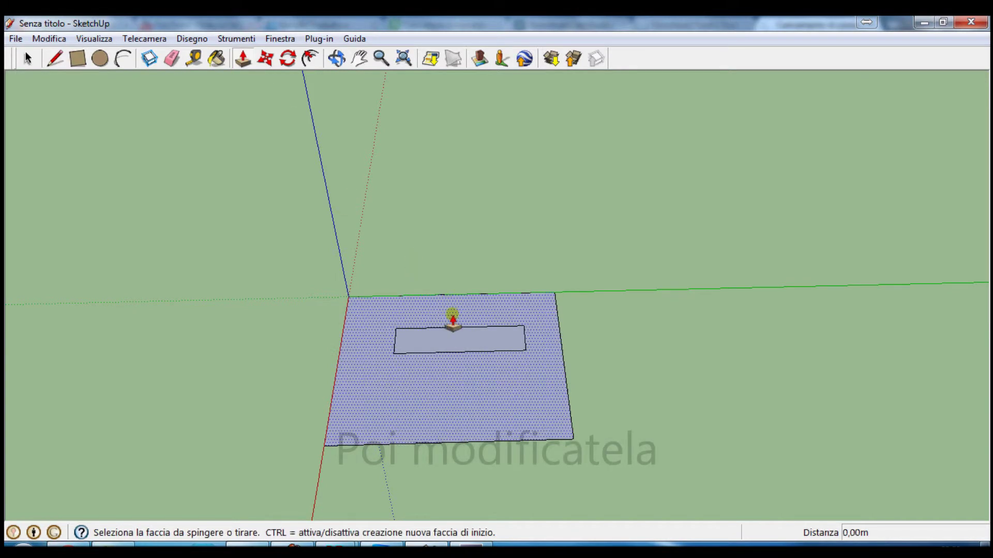
left_click(451, 337)
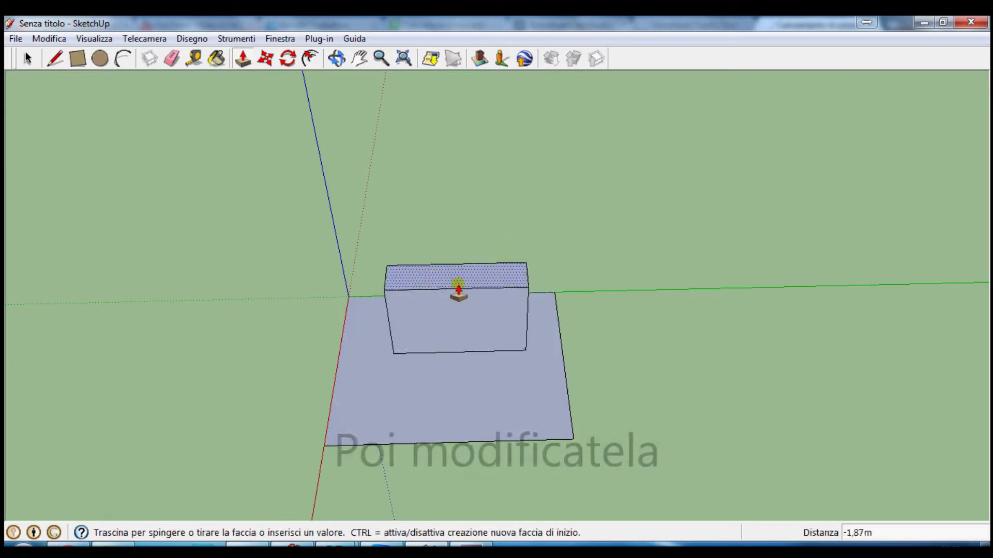
left_click(454, 304)
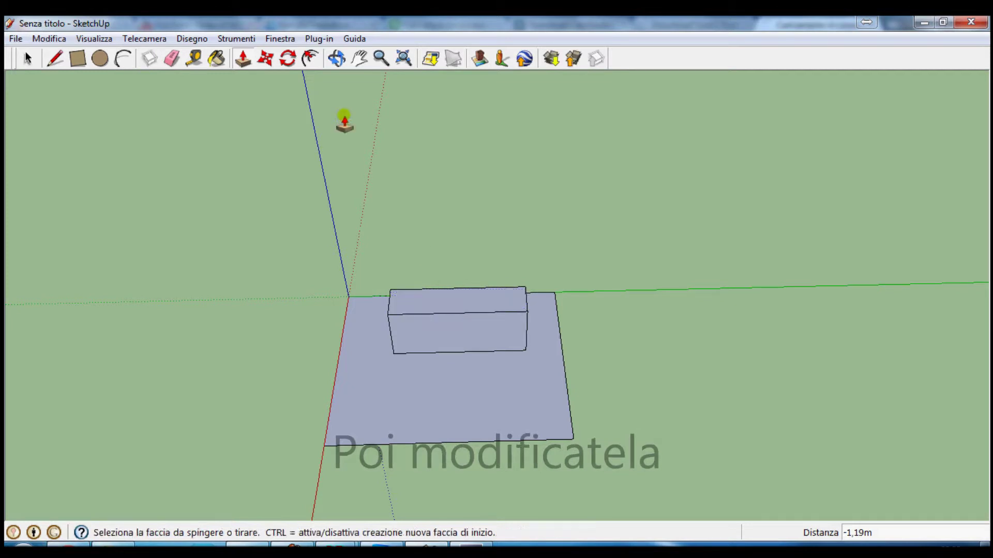
left_click(337, 58)
mouse_move(410, 306)
left_mouse_down()
mouse_move(692, 181)
mouse_move(476, 239)
mouse_move(496, 255)
mouse_move(536, 84)
mouse_move(510, 365)
mouse_move(461, 377)
mouse_move(461, 339)
mouse_move(653, 356)
mouse_move(787, 402)
mouse_move(554, 279)
left_mouse_up()
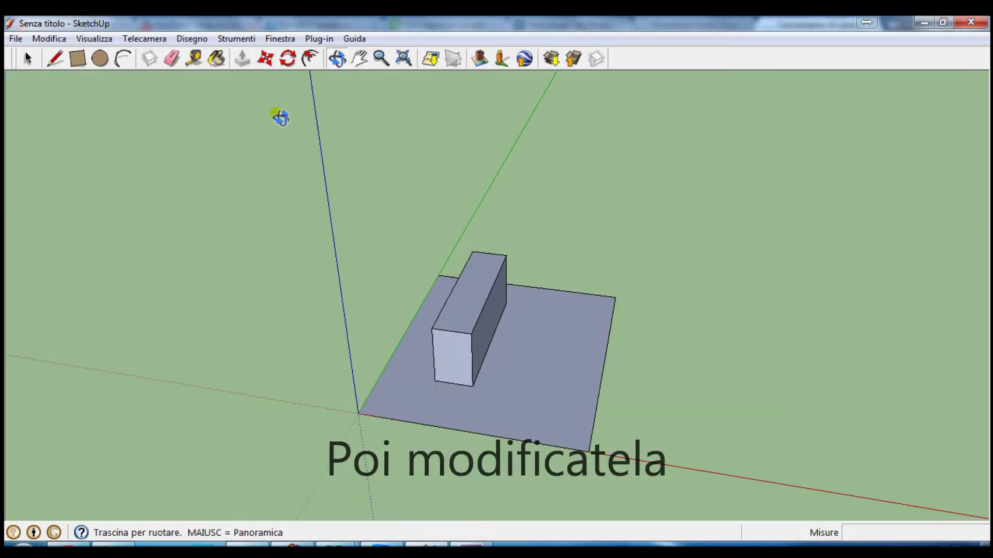
left_click(245, 55)
Step: Push the box's side and top inward to form a long, low, thin bar
left_click_drag(472, 307, 466, 331)
left_click(100, 58)
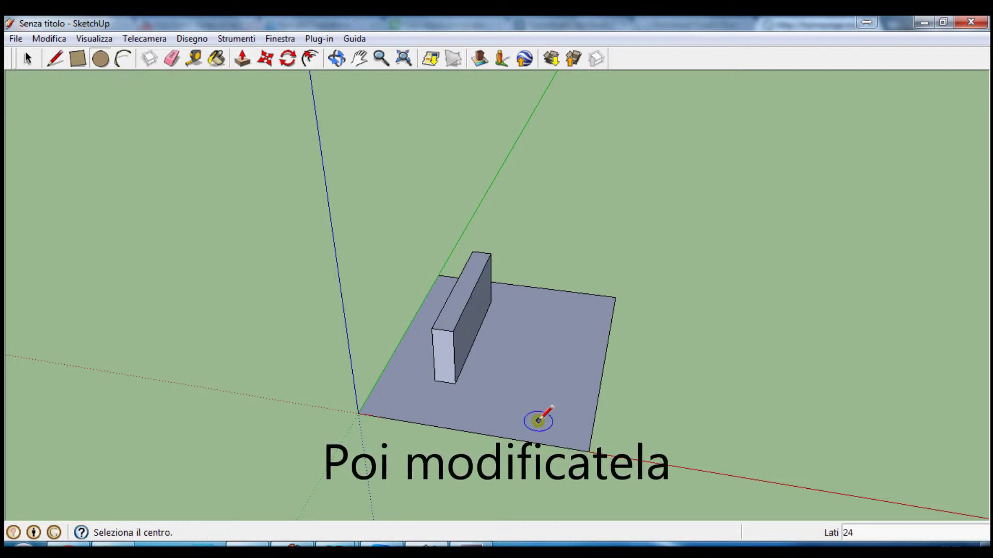
left_click(242, 58)
left_click_drag(472, 288, 466, 329)
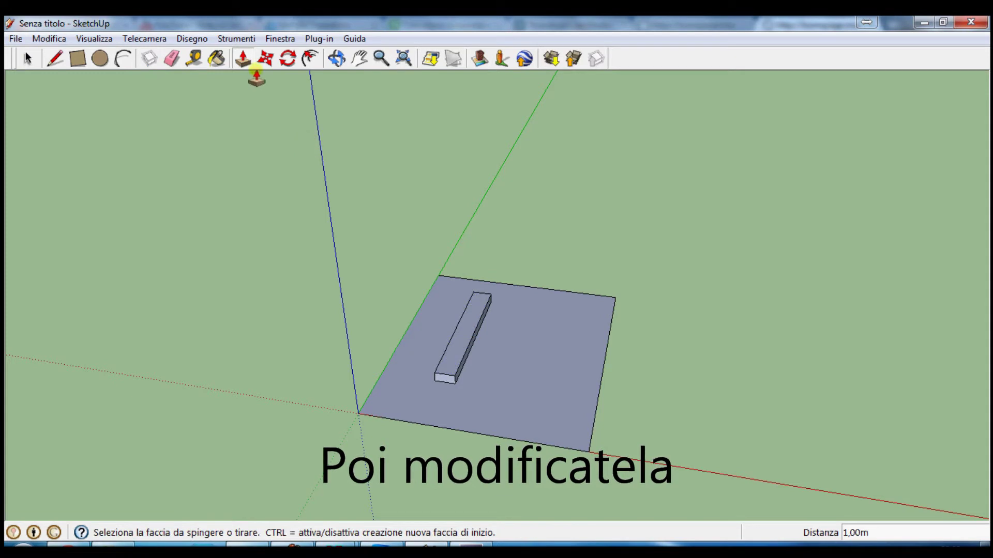
Step: Draw a circle beside the bar and pull it up into a short cylinder
left_click(109, 66)
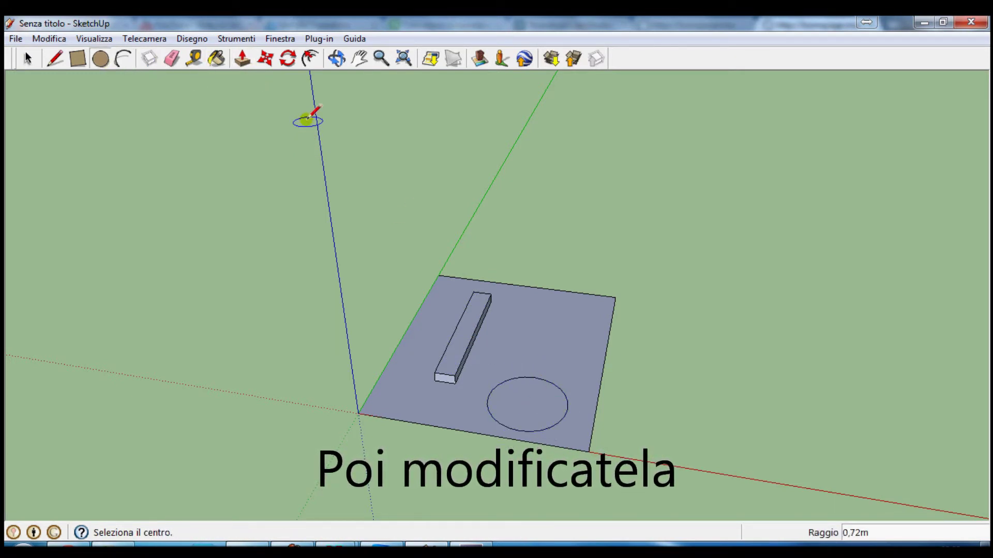
left_click(243, 58)
left_click_drag(510, 406, 510, 393)
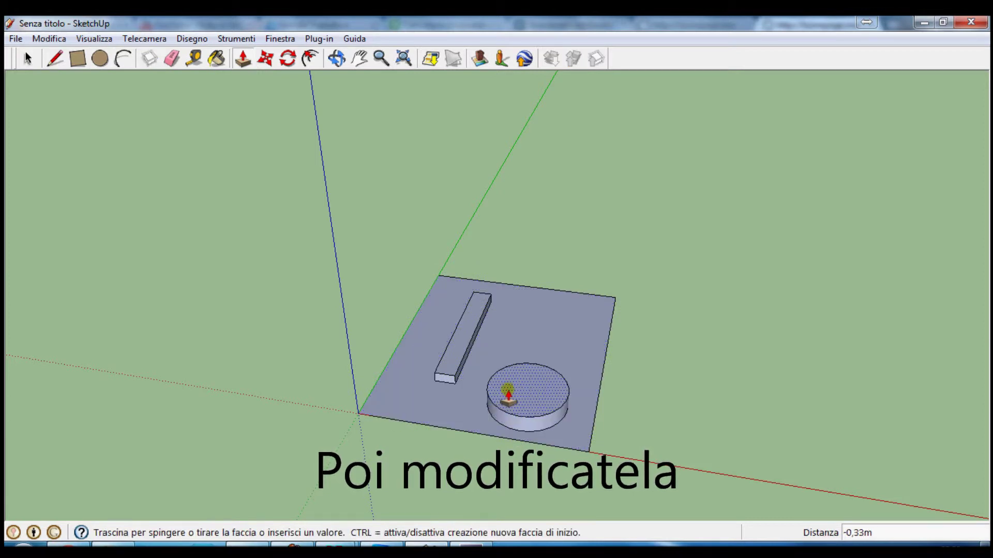
left_click(335, 56)
left_click_drag(398, 350, 751, 321)
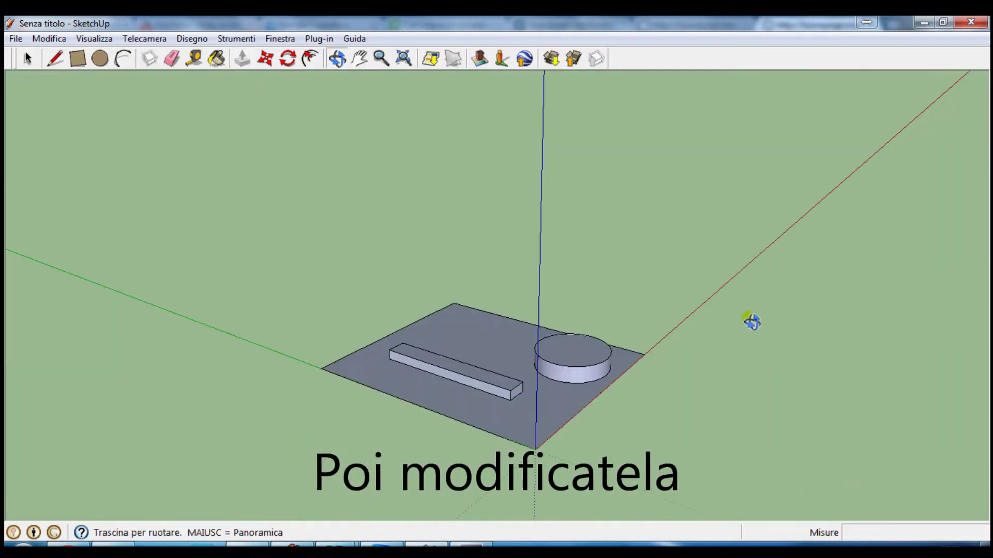
mouse_move(436, 324)
left_mouse_down()
mouse_move(665, 352)
mouse_move(786, 350)
mouse_move(857, 335)
mouse_move(832, 383)
mouse_move(767, 405)
left_mouse_up()
left_click(77, 57)
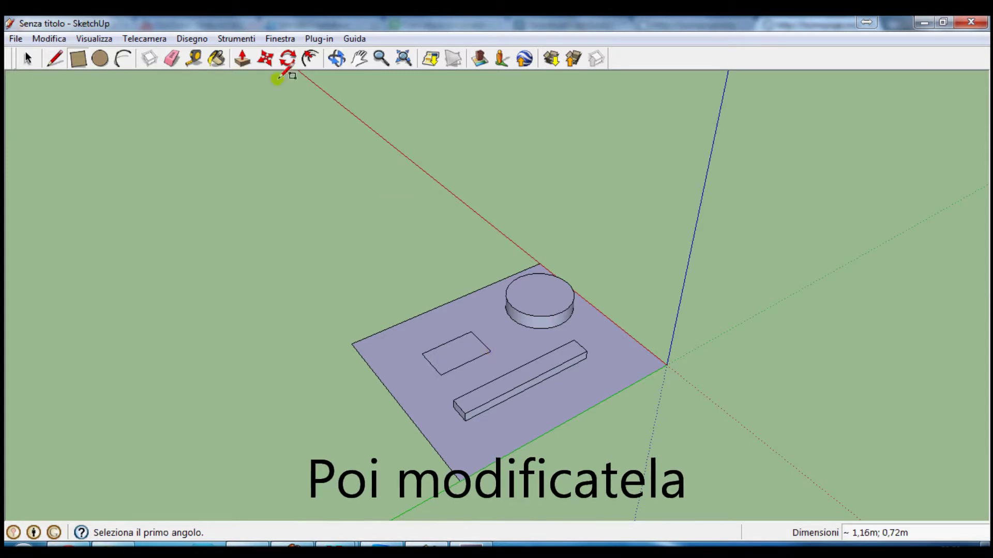
Step: Pull the small rectangle up about 0,14 m into a low block beside the bar
left_click(242, 57)
left_click(443, 350)
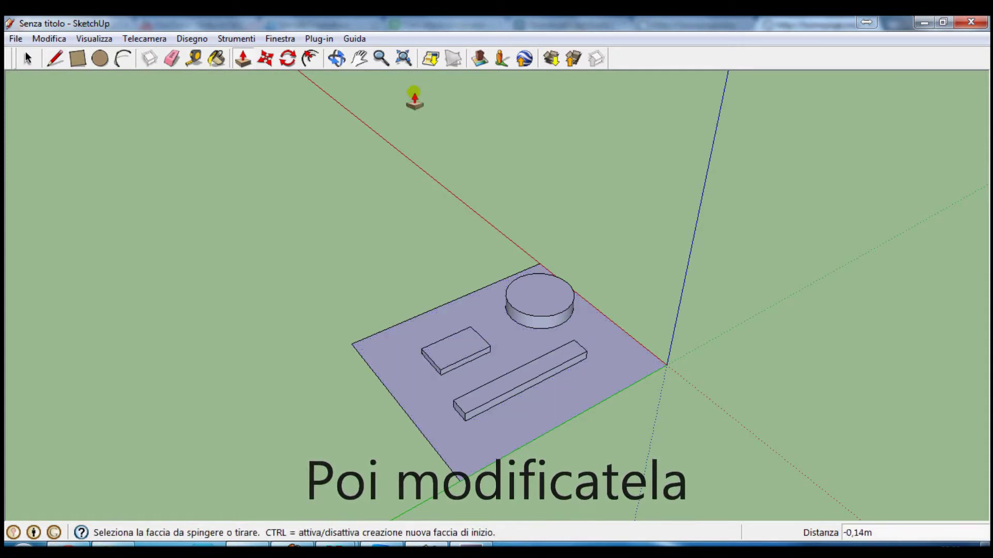
left_click(347, 61)
mouse_move(421, 348)
left_mouse_down()
mouse_move(594, 250)
mouse_move(853, 288)
left_mouse_up()
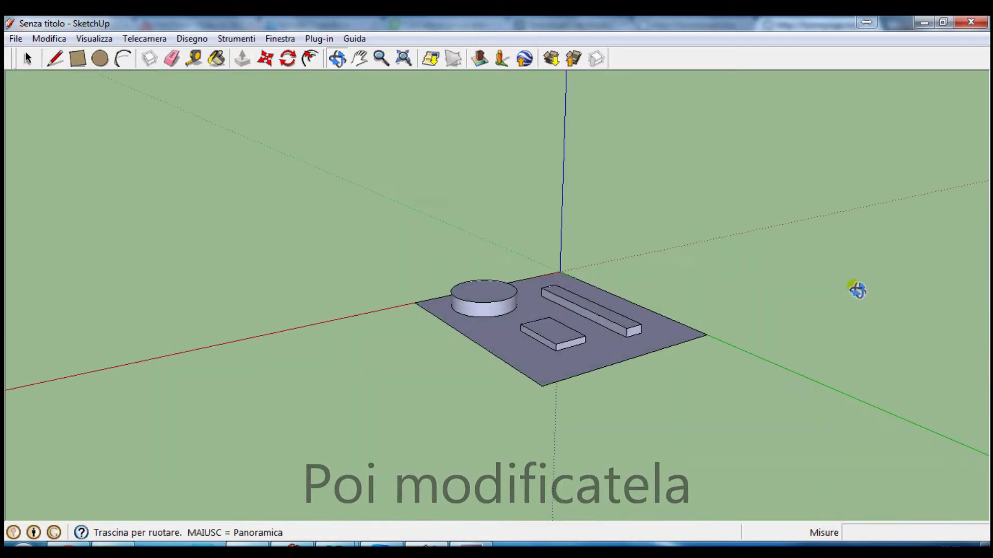
left_click_drag(700, 226, 820, 277)
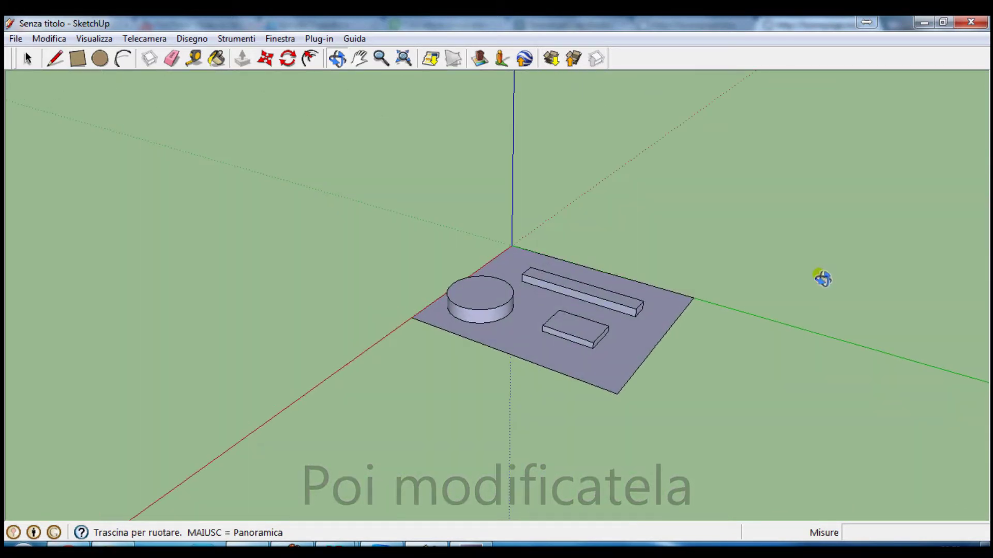
left_click(77, 58)
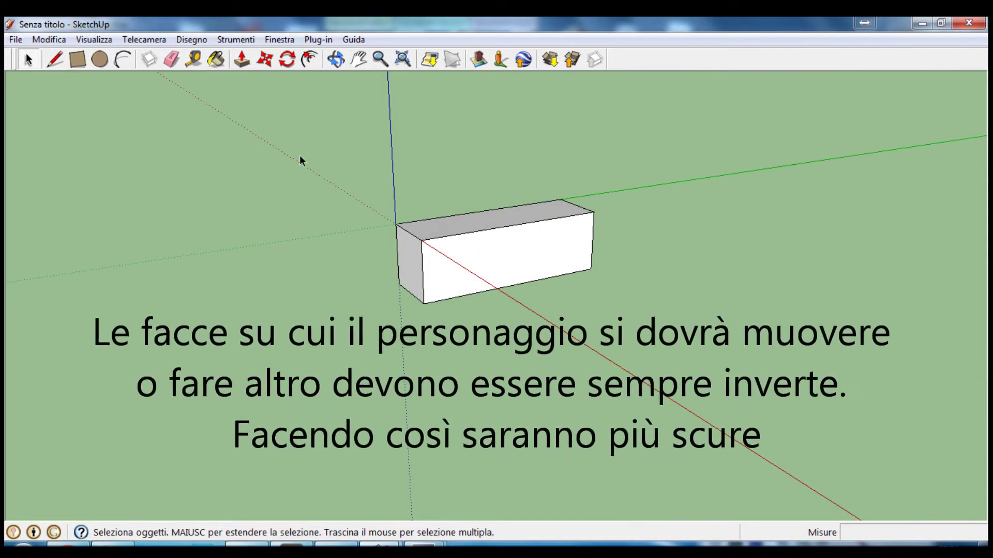
Step: Select the box, reverse its faces with 'Inverti facce', then deselect it
left_click_drag(299, 155, 615, 289)
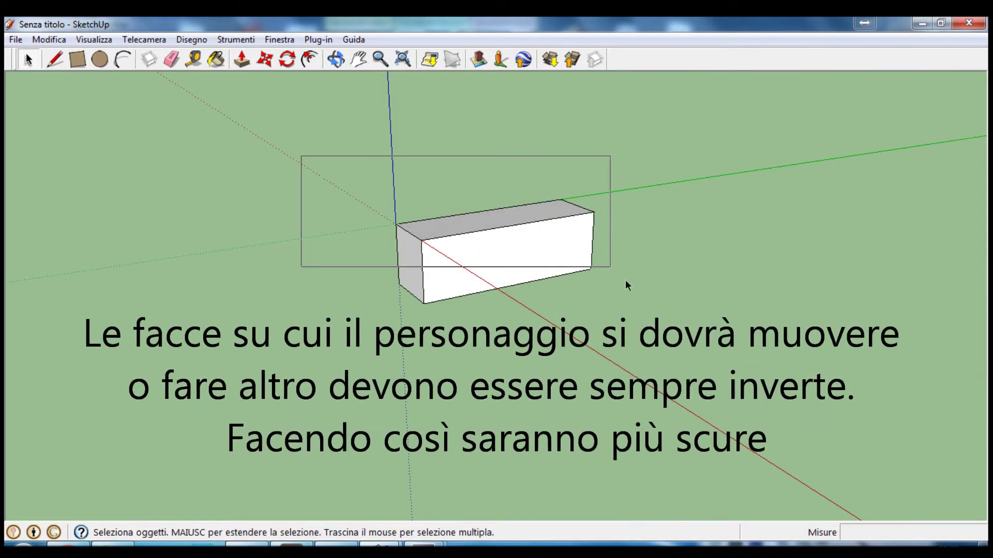
right_click(549, 248)
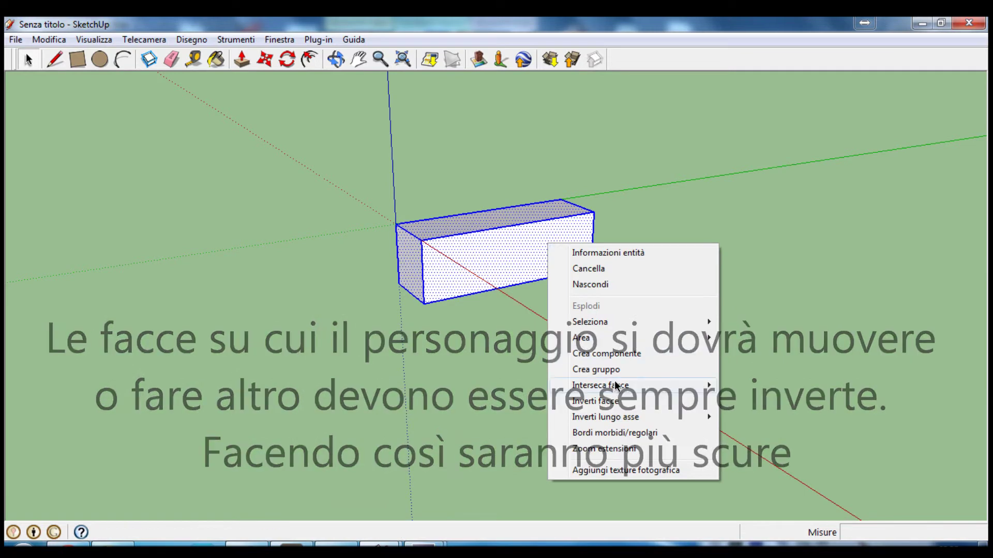
left_click(620, 400)
left_click(807, 178)
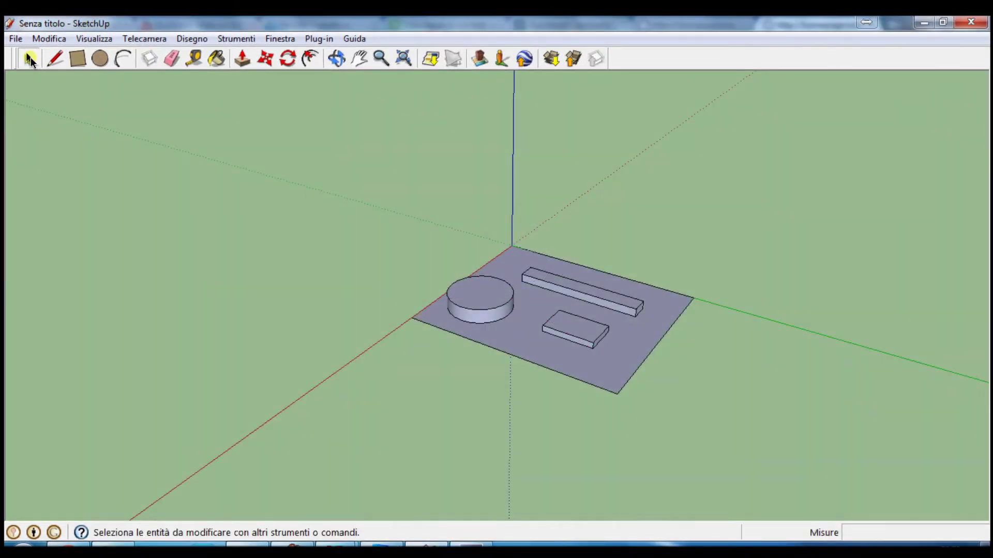
left_click(318, 41)
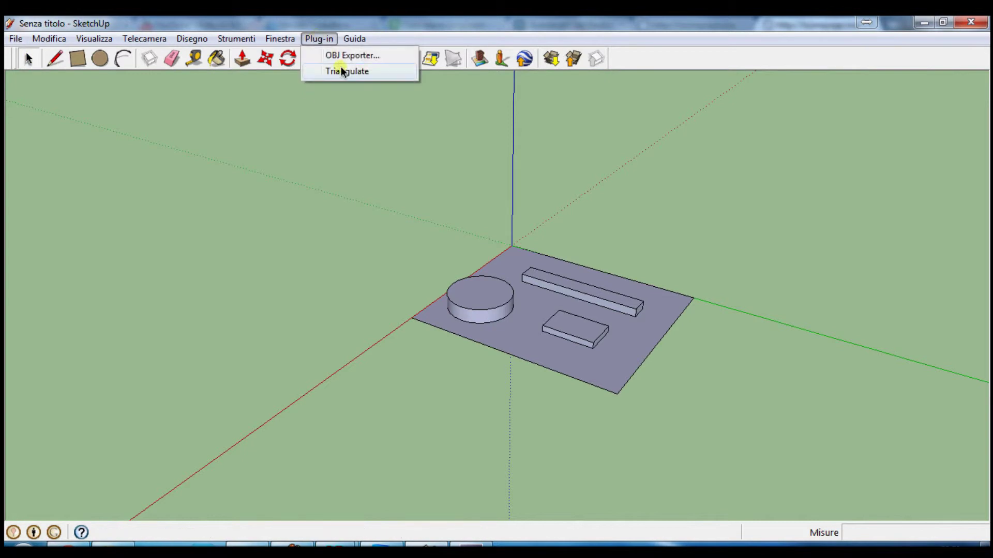
Step: Select the entire level and paint it with the Materiale1 texture
left_click(216, 59)
left_click(31, 59)
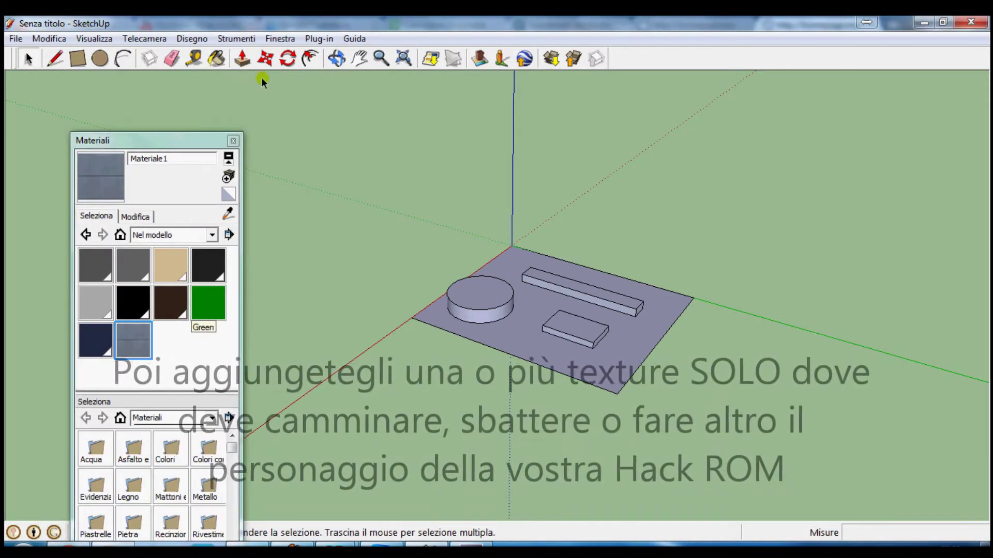
middle_click_drag(538, 231, 682, 388)
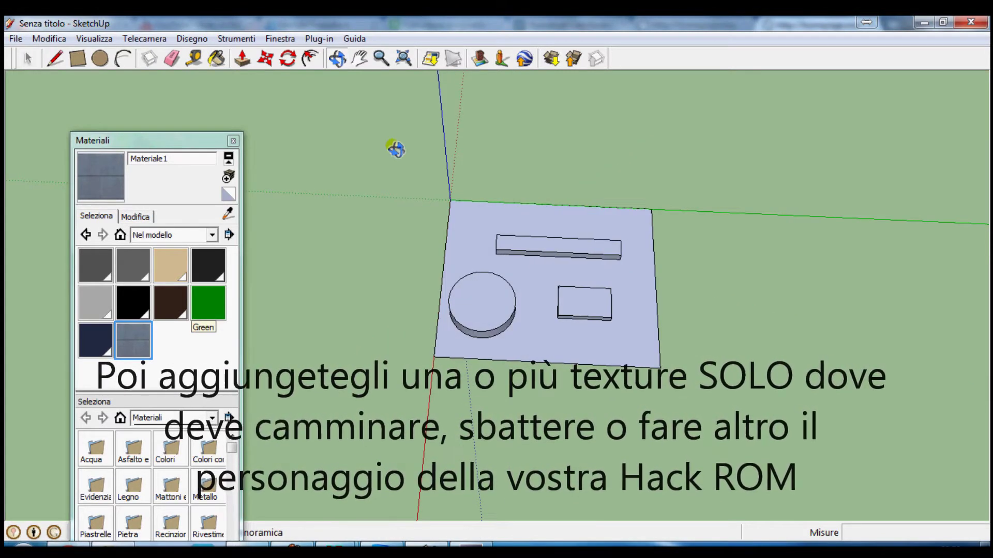
key("space")
key("ctrl+a")
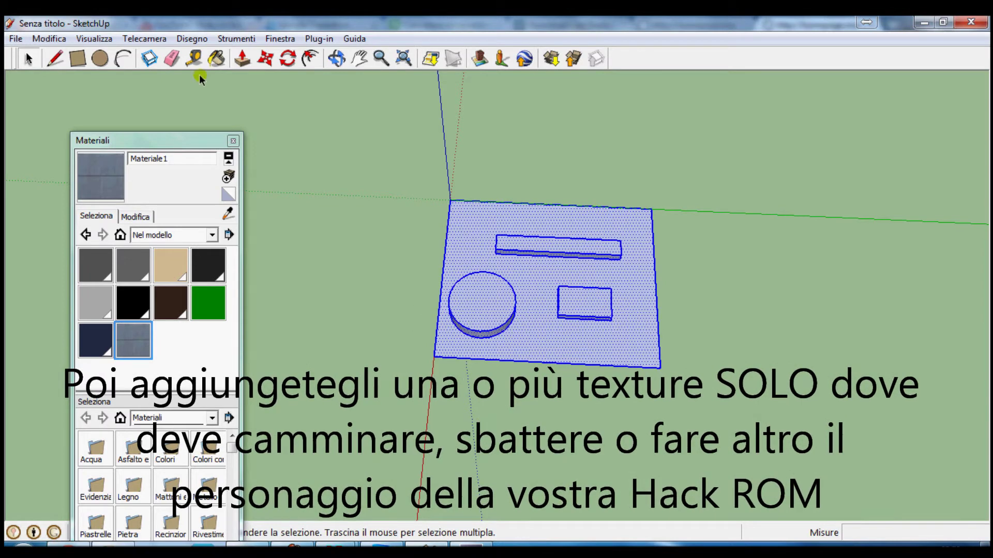
left_click(217, 58)
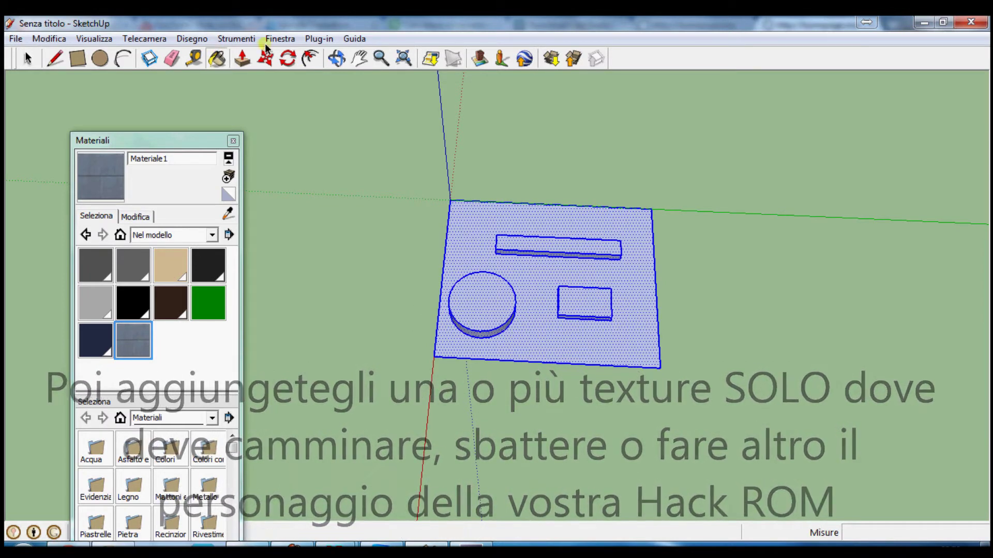
left_click(576, 269)
Step: Close the Materials panel and clear the selection of the painted level
left_click(337, 58)
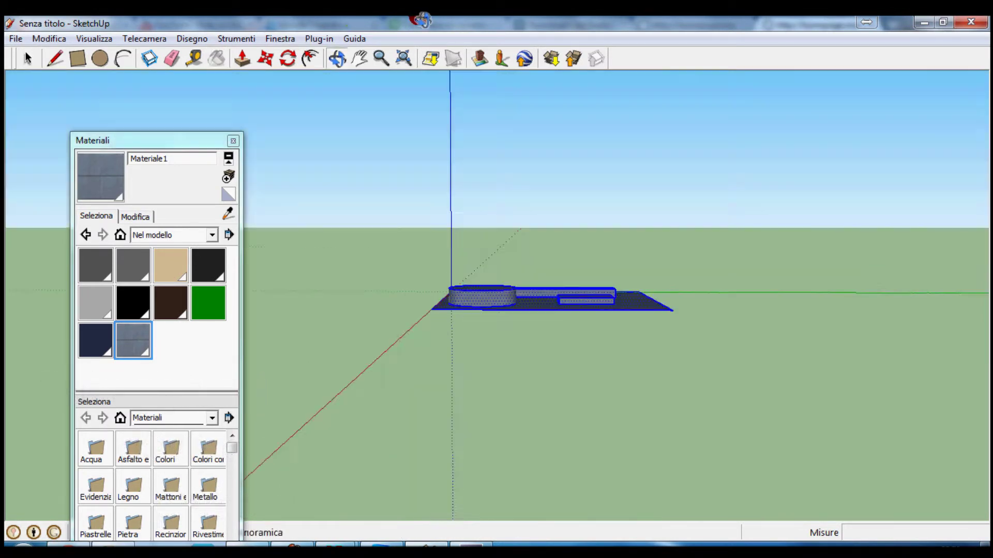
mouse_move(497, 388)
left_mouse_down()
mouse_move(514, 115)
mouse_move(426, 317)
left_mouse_up()
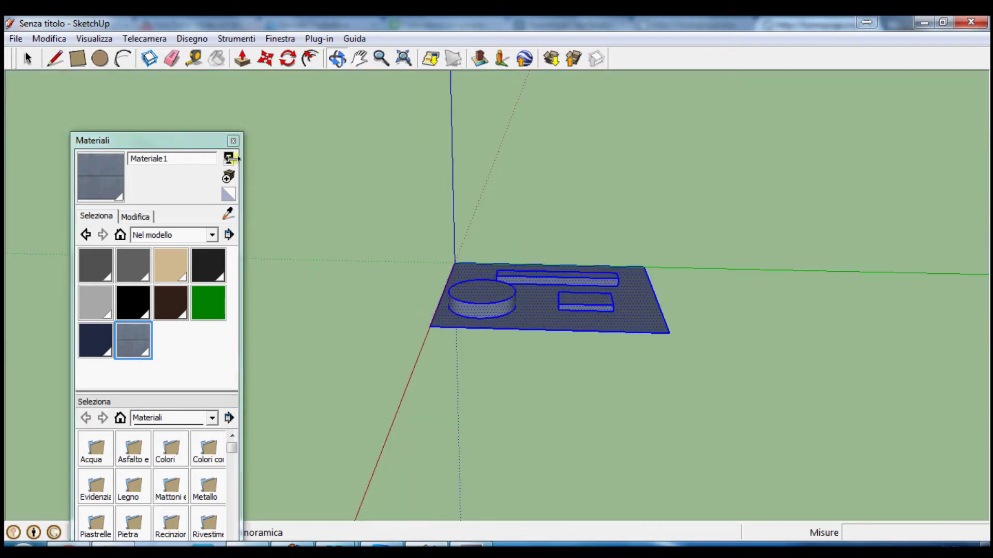
left_click(233, 141)
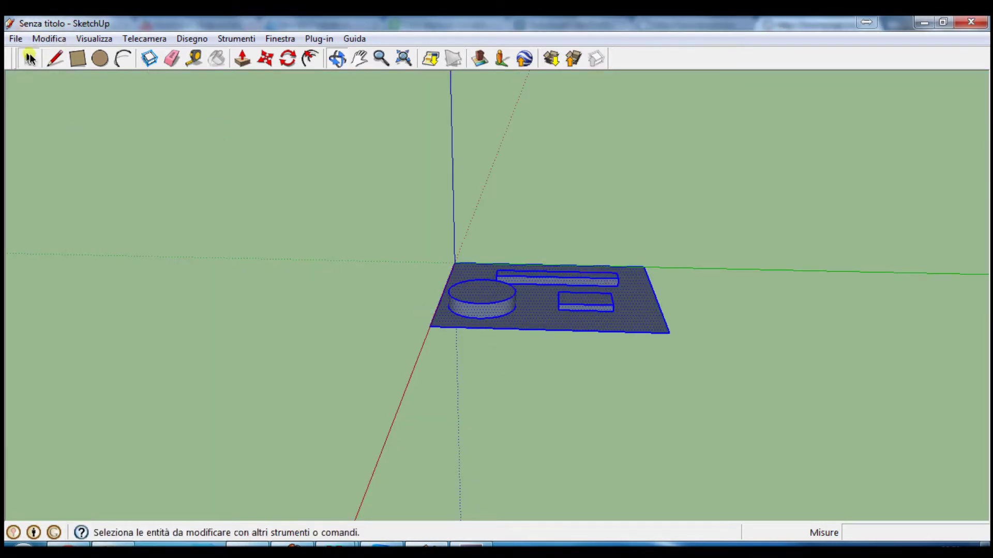
left_click(28, 58)
left_click(340, 82)
left_click(337, 58)
mouse_move(491, 304)
left_mouse_down()
mouse_move(443, 277)
mouse_move(538, 239)
mouse_move(538, 94)
mouse_move(667, 355)
mouse_move(625, 313)
mouse_move(461, 348)
left_mouse_up()
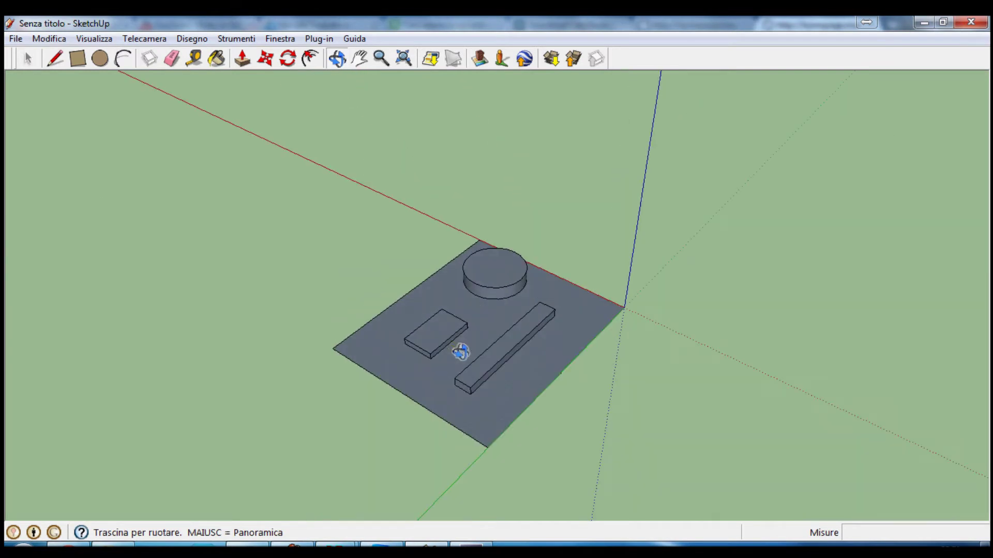
Step: Run the Triangulate plug-in on the whole textured level, then clear the selection
scroll(462, 348, "up", 5)
scroll(462, 348, "up", 1)
scroll(462, 348, "down", 4)
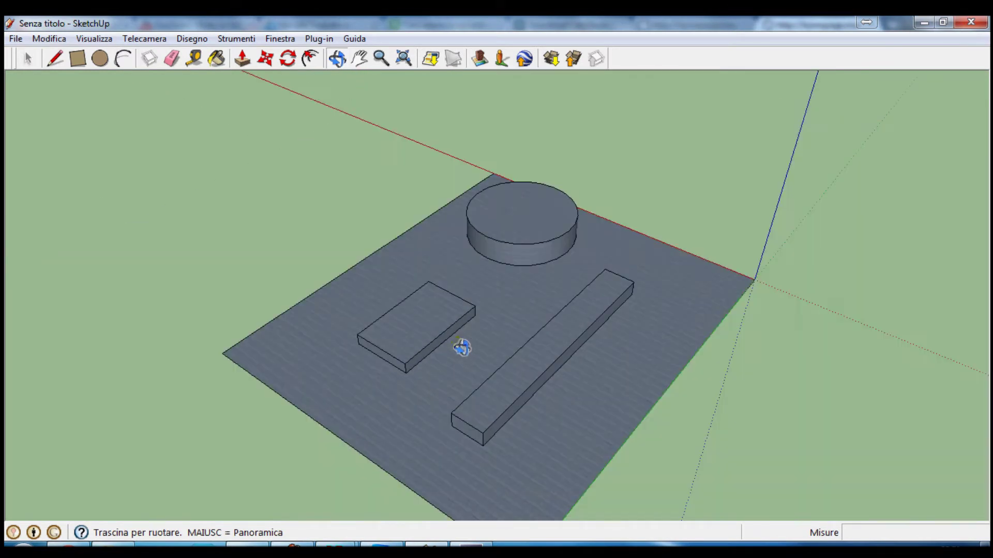
mouse_move(466, 348)
left_mouse_down()
mouse_move(663, 343)
mouse_move(350, 357)
left_mouse_up()
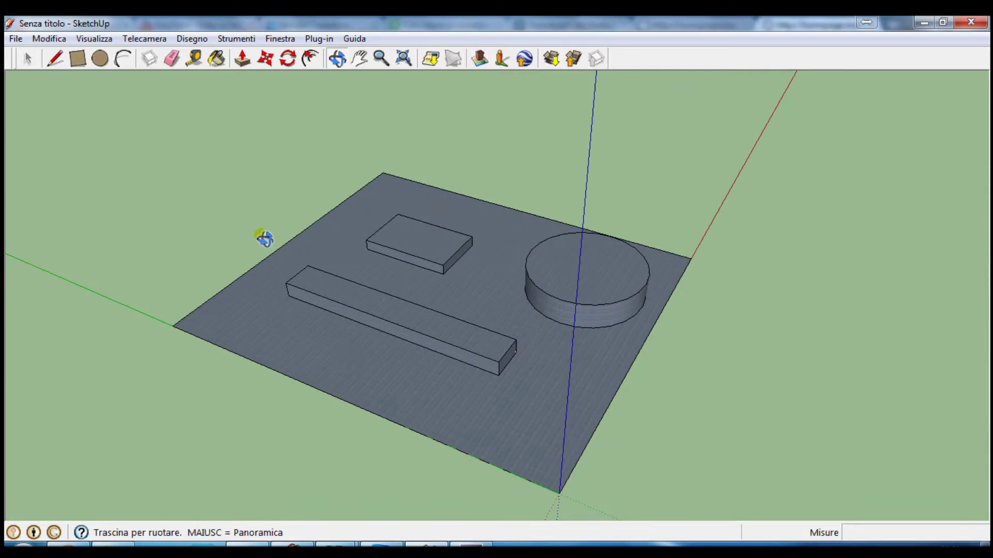
left_click(319, 38)
left_click(333, 71)
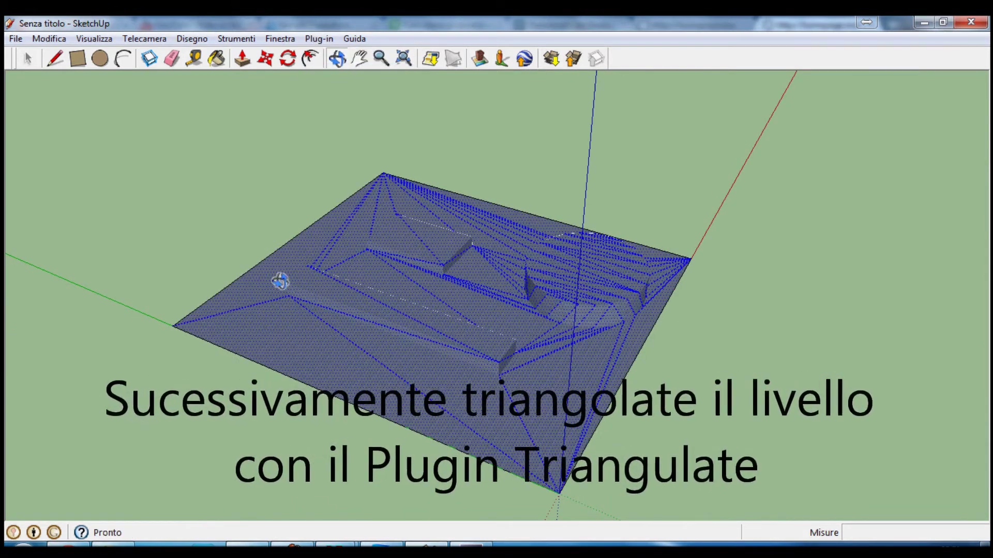
left_click(28, 58)
left_click(111, 144)
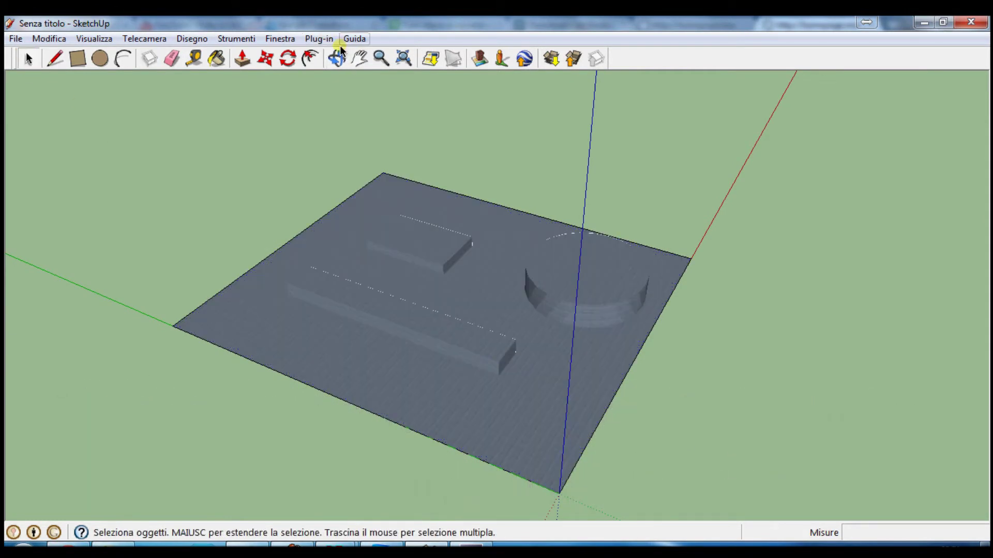
left_click(338, 57)
mouse_move(390, 315)
left_mouse_down()
mouse_move(492, 455)
mouse_move(565, 472)
mouse_move(461, 259)
mouse_move(421, 268)
mouse_move(572, 288)
mouse_move(294, 348)
mouse_move(491, 271)
mouse_move(624, 285)
mouse_move(689, 255)
mouse_move(512, 355)
mouse_move(509, 397)
left_mouse_up()
Step: Open the OBJ Exporter with its console, keeping Guess faces and Use UVHelper checked
left_click(319, 39)
left_click(333, 57)
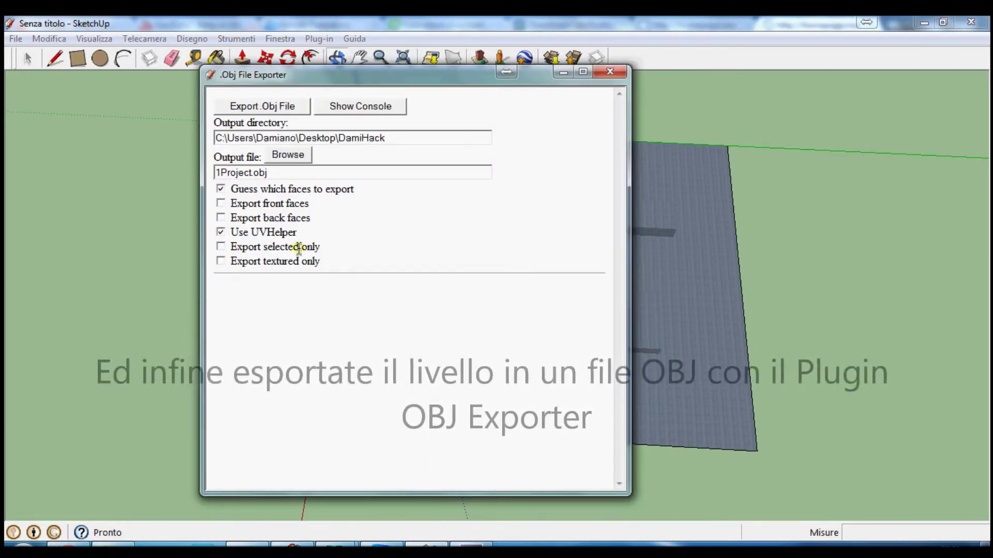
left_click_drag(374, 79, 480, 142)
left_click(486, 169)
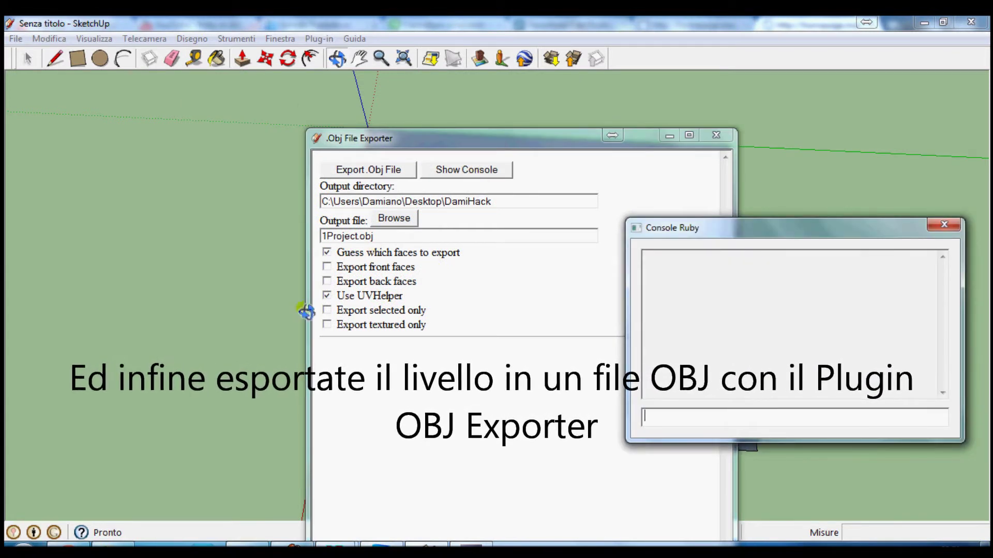
left_click_drag(340, 252, 482, 251)
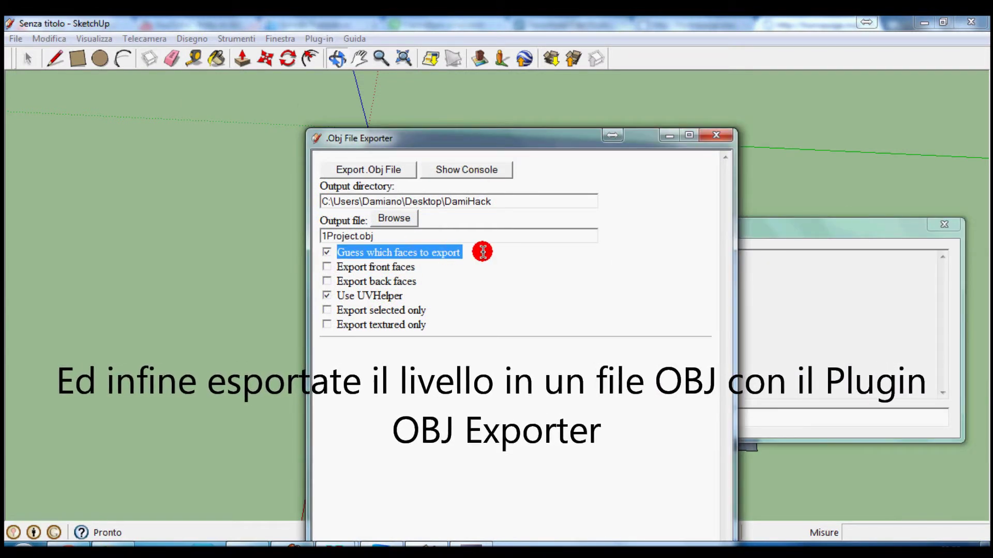
left_click(440, 250)
left_click_drag(341, 298, 408, 296)
left_click(430, 300)
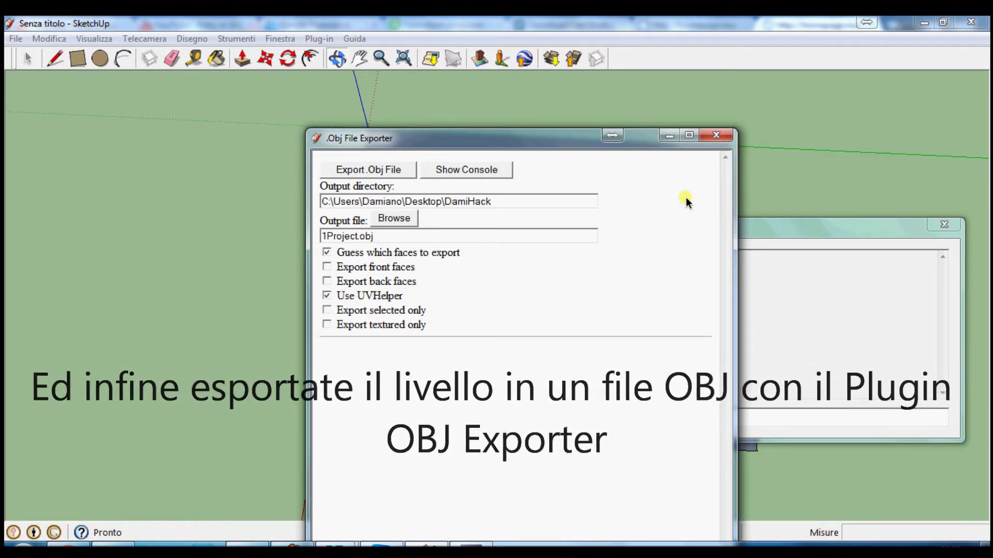
Step: Export the level to 1Project.obj, check the console log, and close both windows
left_click(776, 224)
left_click(355, 172)
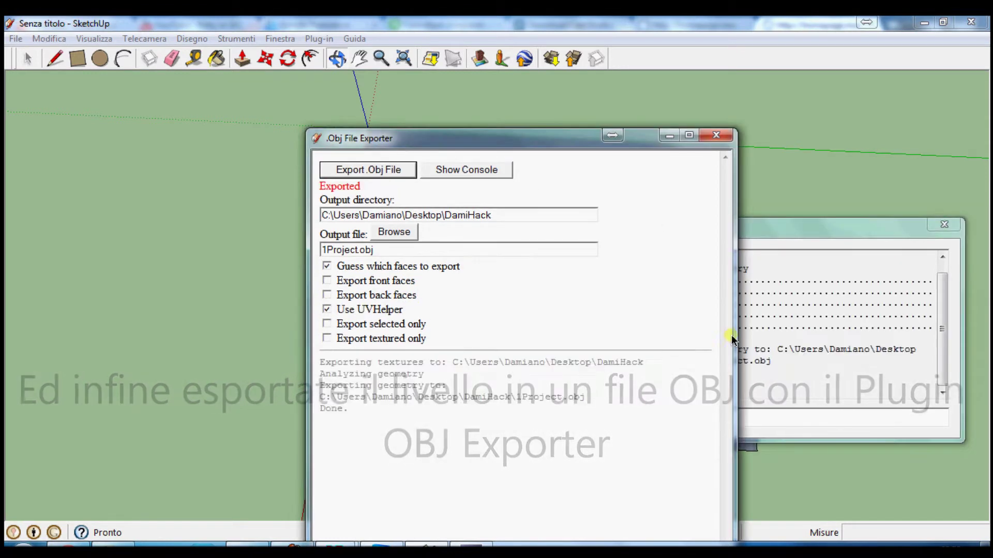
left_click(819, 243)
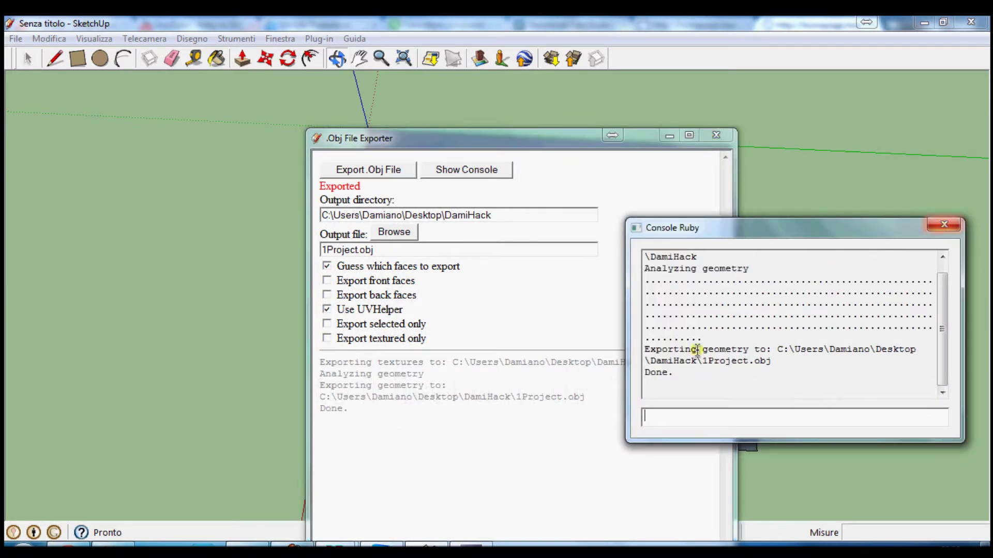
left_click(944, 224)
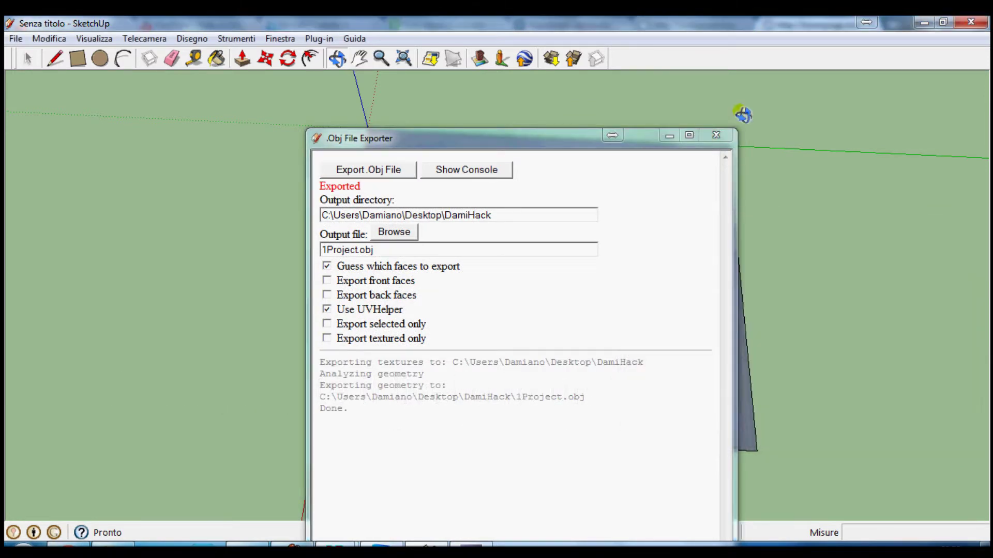
left_click(722, 142)
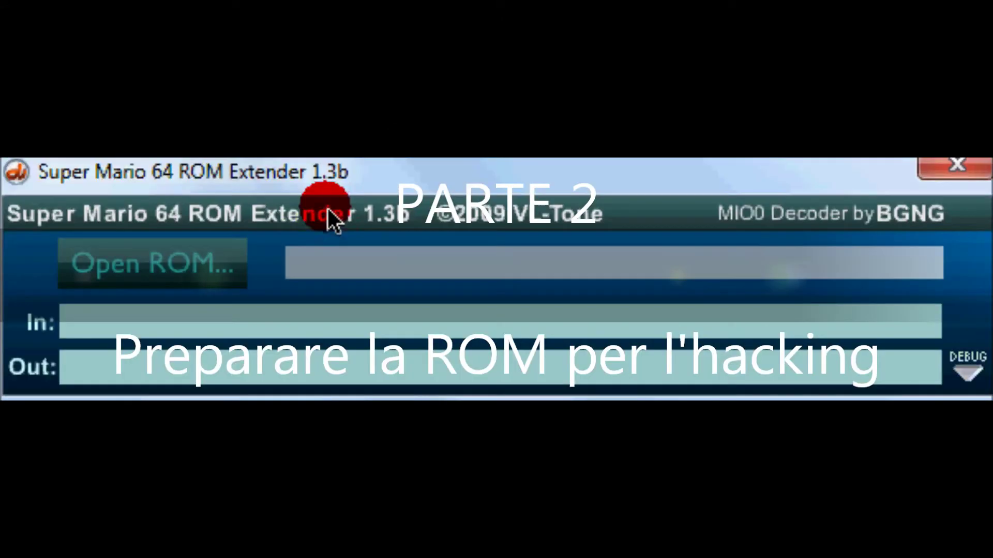
Step: Load Super Mario 64 (U) [!].z64 so the extender writes the 24 MB .ext.z64 ROM
left_click(172, 275)
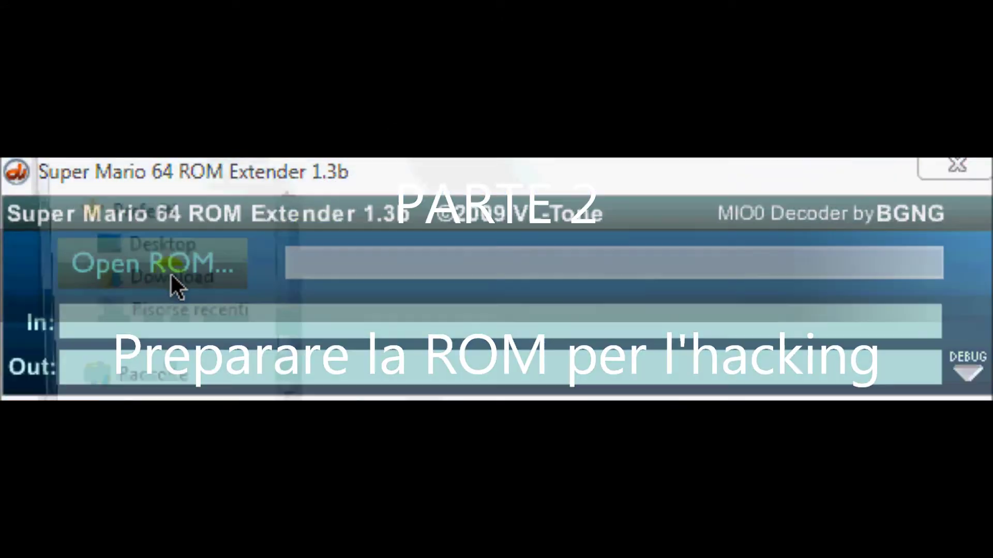
scroll(765, 259, "down", 2)
scroll(765, 258, "down", 3)
scroll(766, 259, "up", 2)
scroll(734, 289, "up", 1)
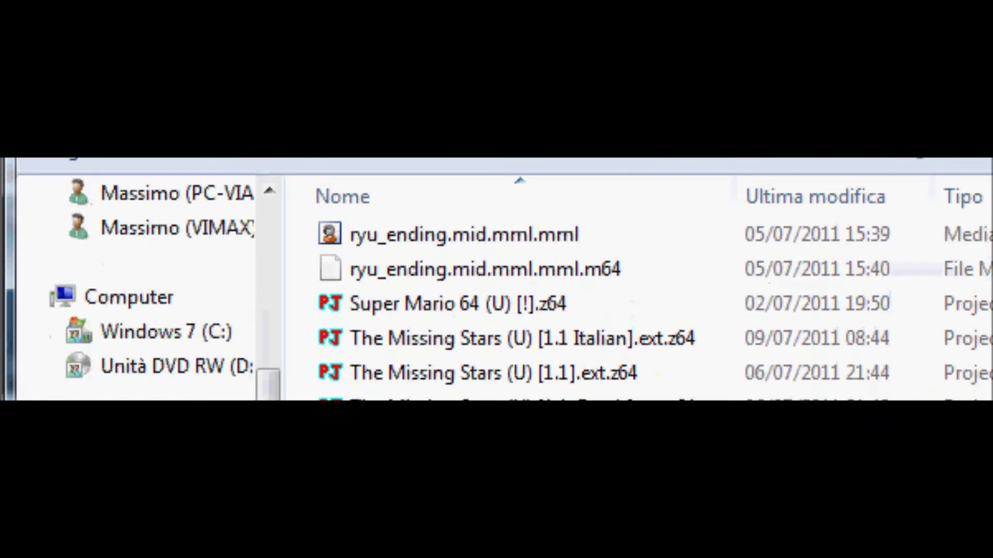
double_click(693, 309)
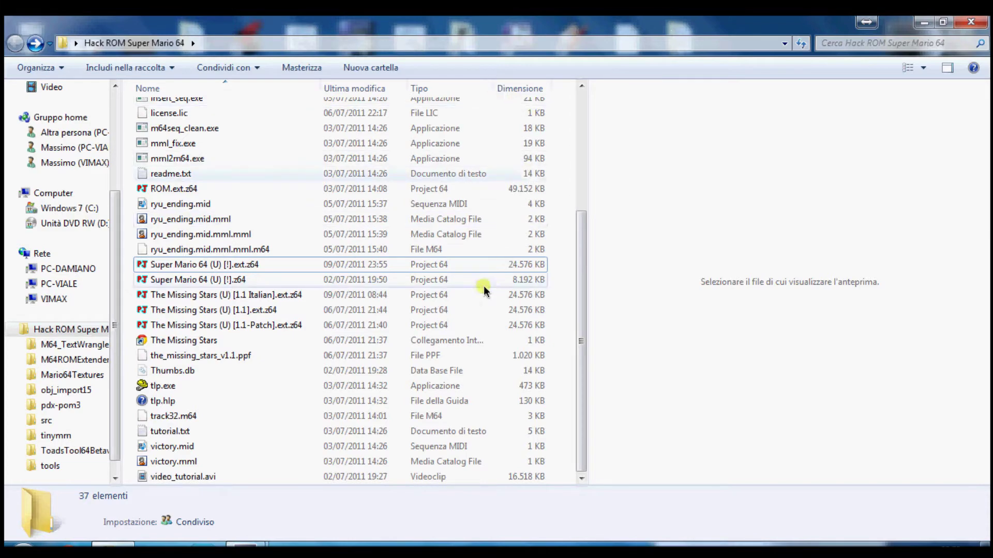
Step: Copy the extended Super Mario 64 ROM into obj_import15, keeping both files as a (3) copy
left_click(484, 268)
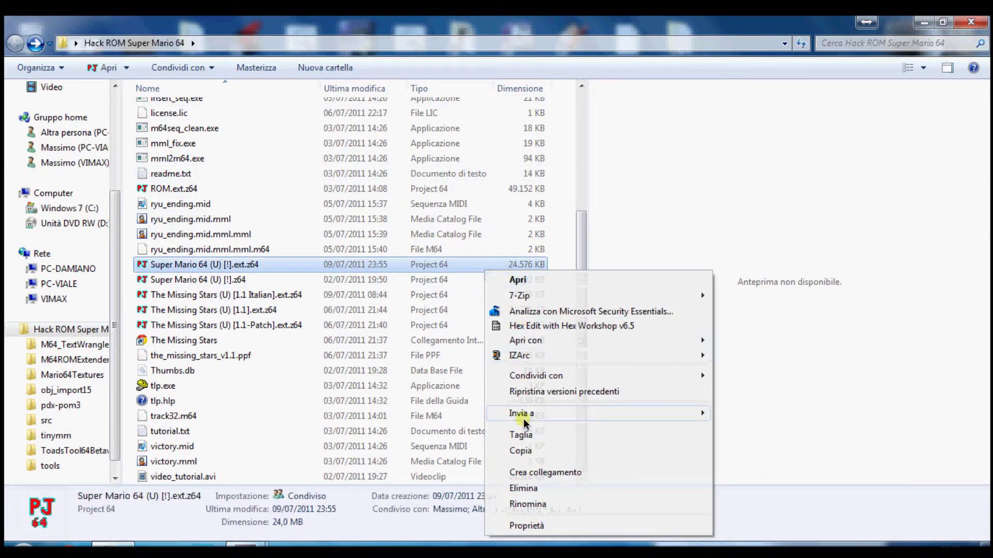
left_click(521, 451)
left_click_drag(584, 356, 585, 162)
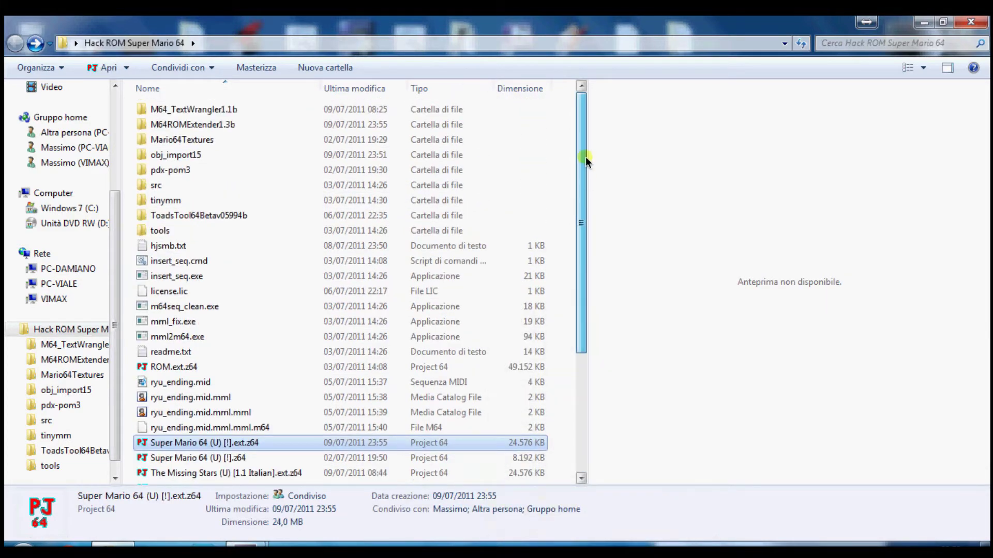
double_click(275, 154)
right_click(127, 249)
left_click(185, 350)
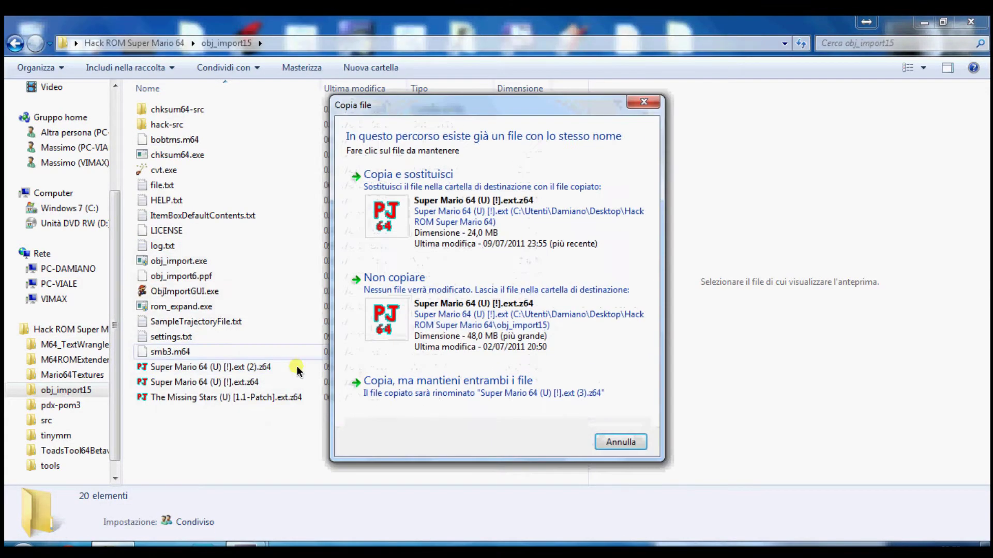
left_click(463, 391)
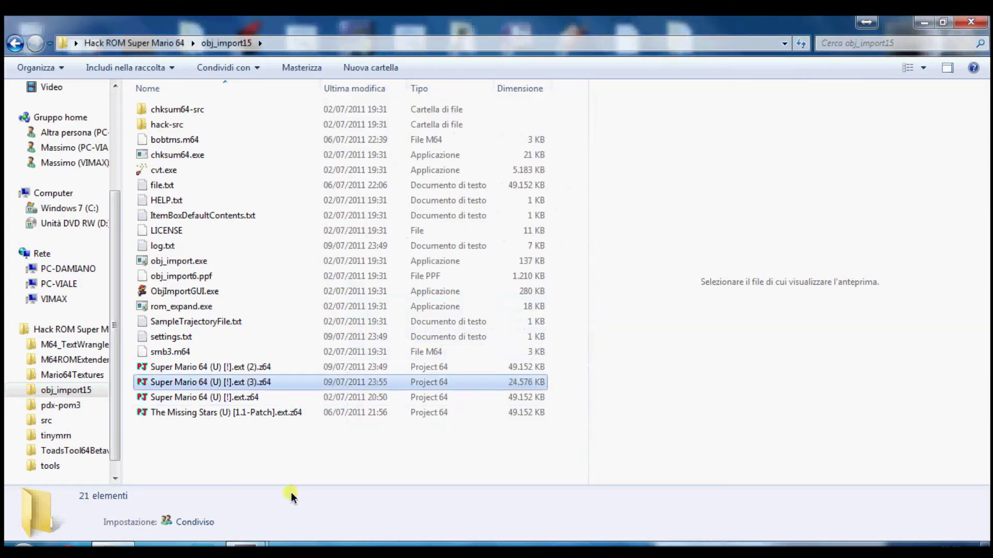
Step: Expand Super Mario 64 (U) [!].ext (3).z64 to 49,152 KB with rom_expand.exe
left_click(261, 368)
left_click_drag(261, 385, 204, 308)
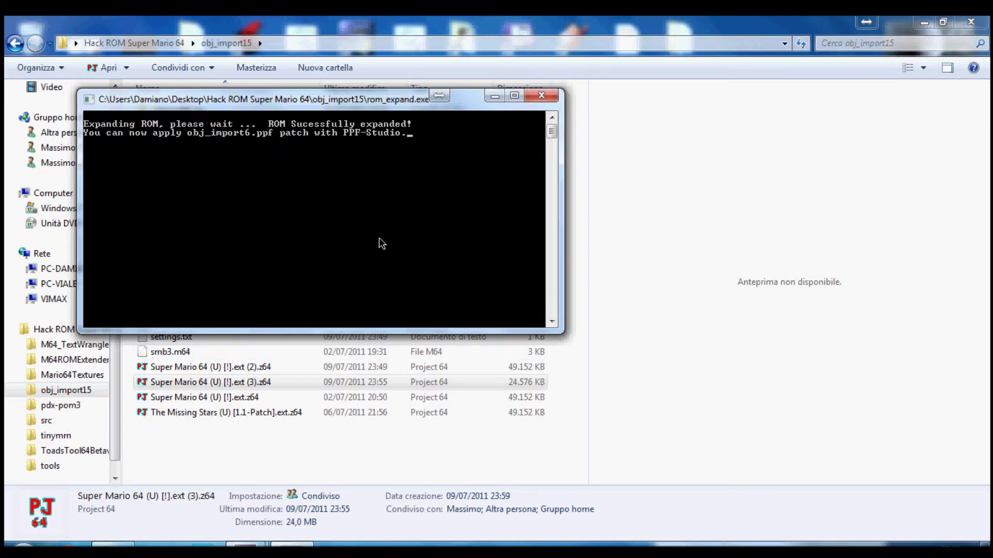
key("Return")
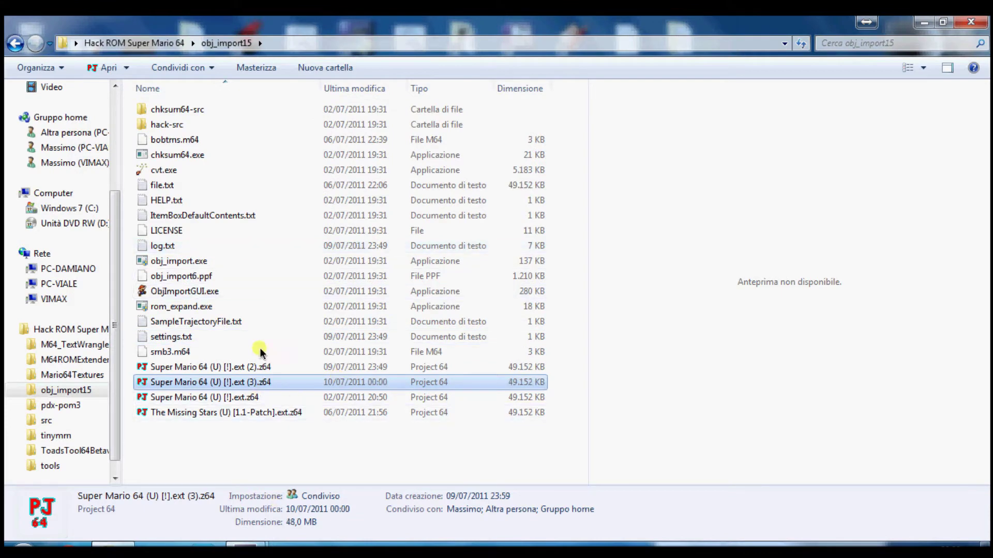
left_click(21, 45)
Step: Launch PPF-O-Matic from pdx-pom3 and select the (3).z64 ROM as the file to patch
double_click(188, 168)
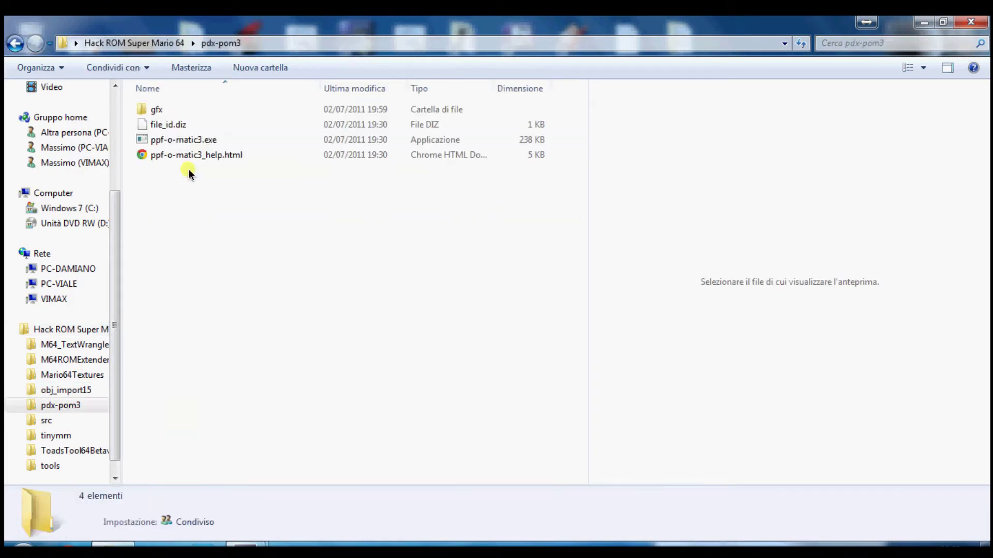
left_click(192, 141)
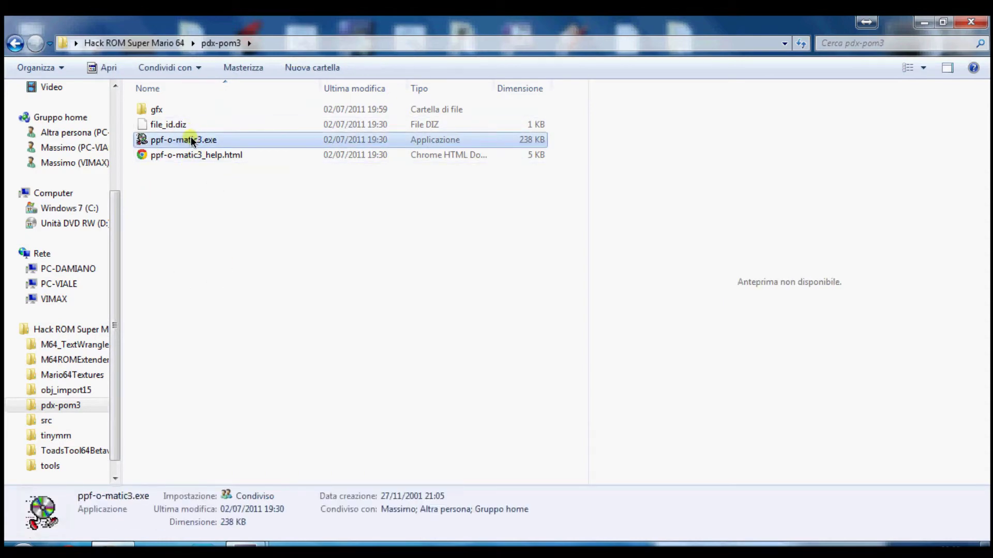
double_click(192, 141)
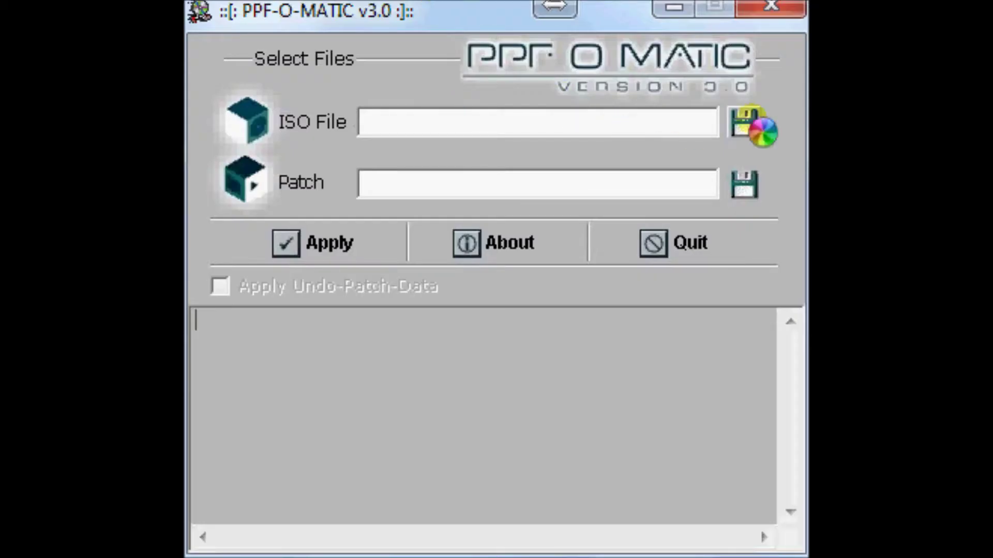
left_click(753, 126)
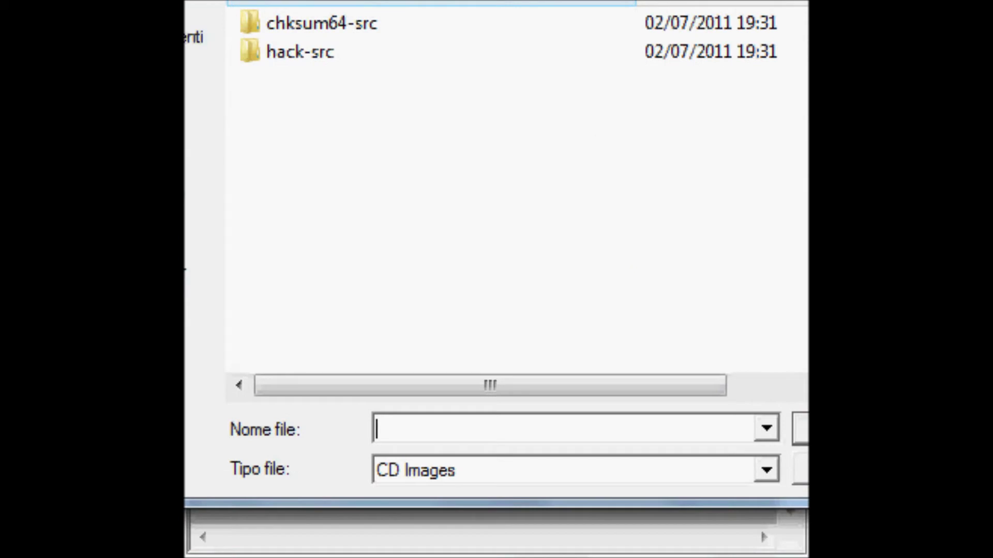
left_click(509, 475)
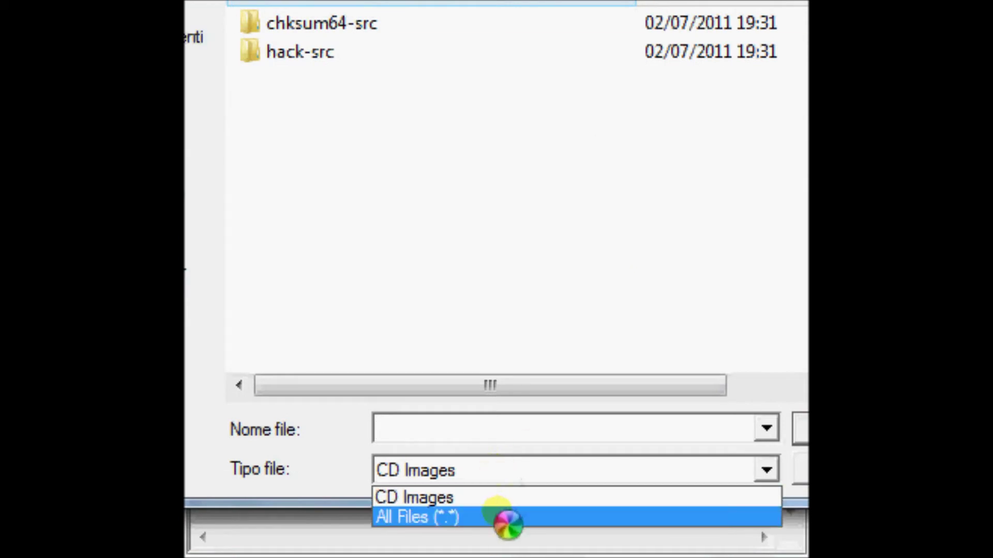
left_click(508, 520)
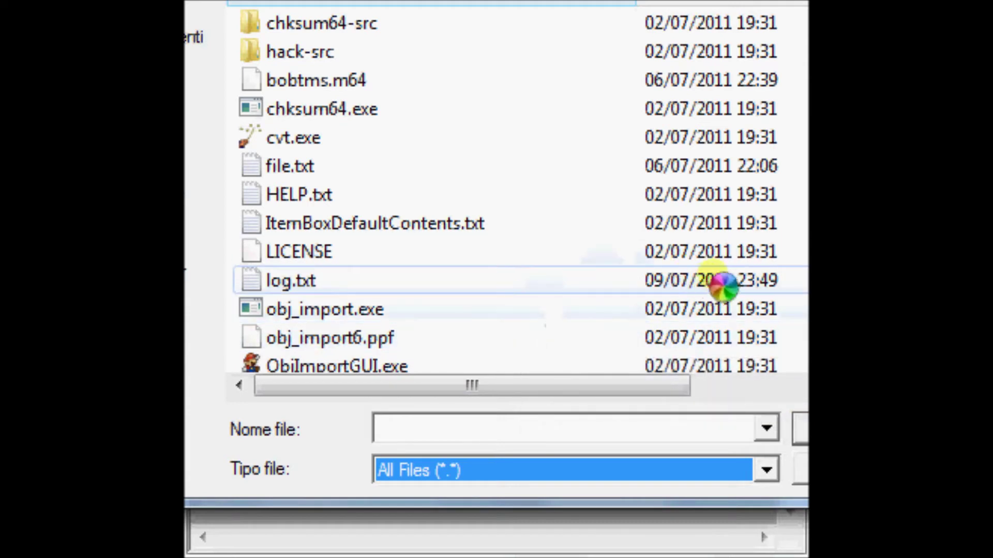
scroll(512, 186, "down", 1)
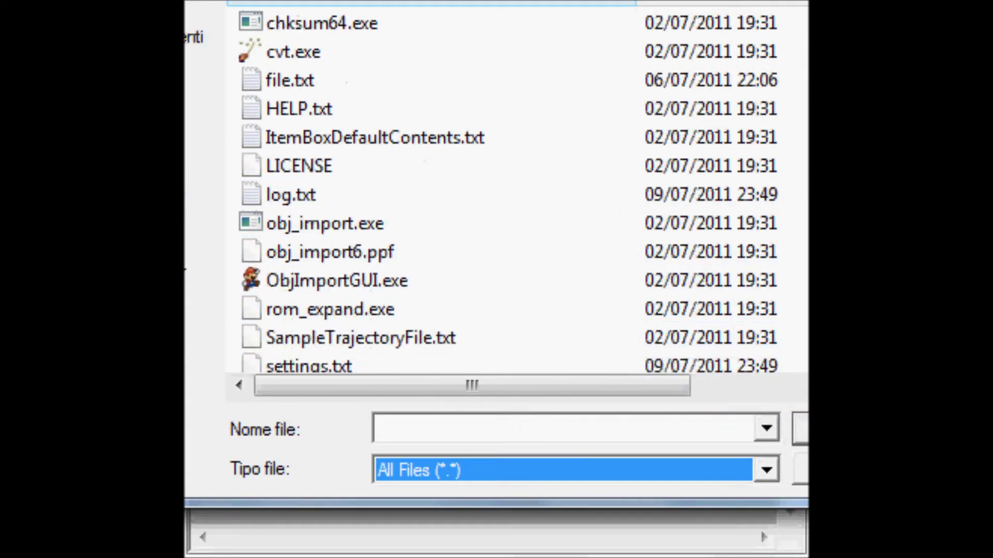
scroll(512, 186, "down", 1)
scroll(512, 186, "down", 1)
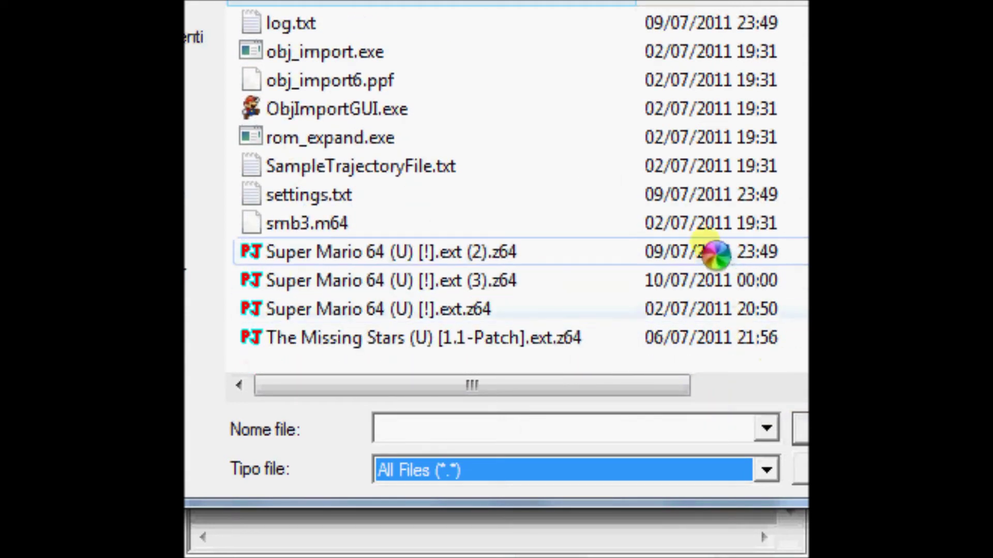
double_click(693, 281)
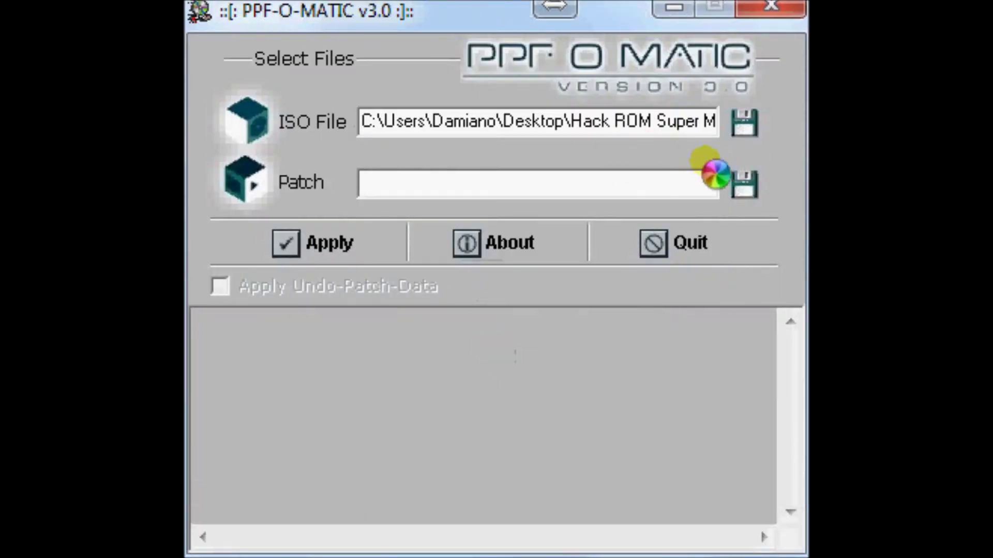
Step: Apply the obj_import6.ppf patch to that ROM and quit PPF-O-Matic
left_click(745, 188)
left_click(420, 472)
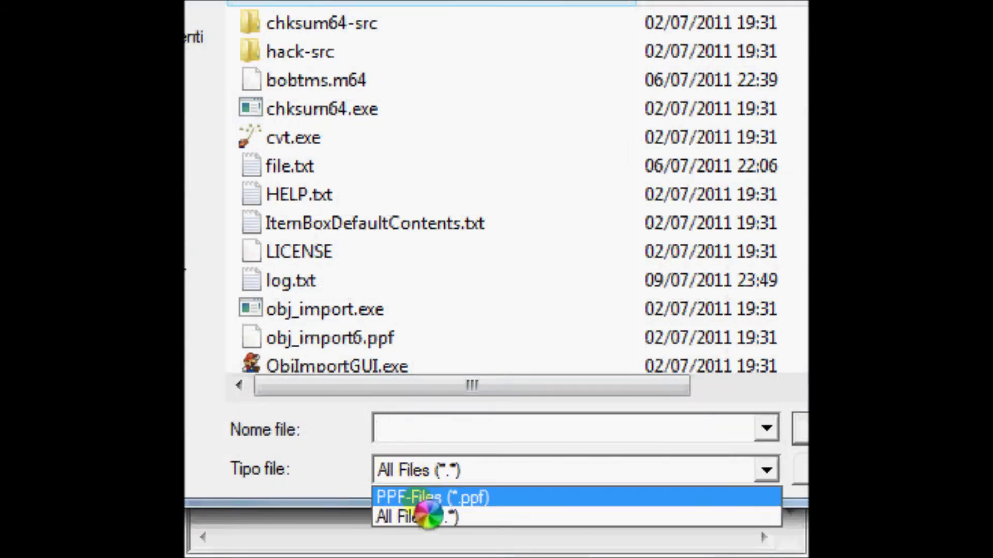
left_click(419, 498)
double_click(416, 82)
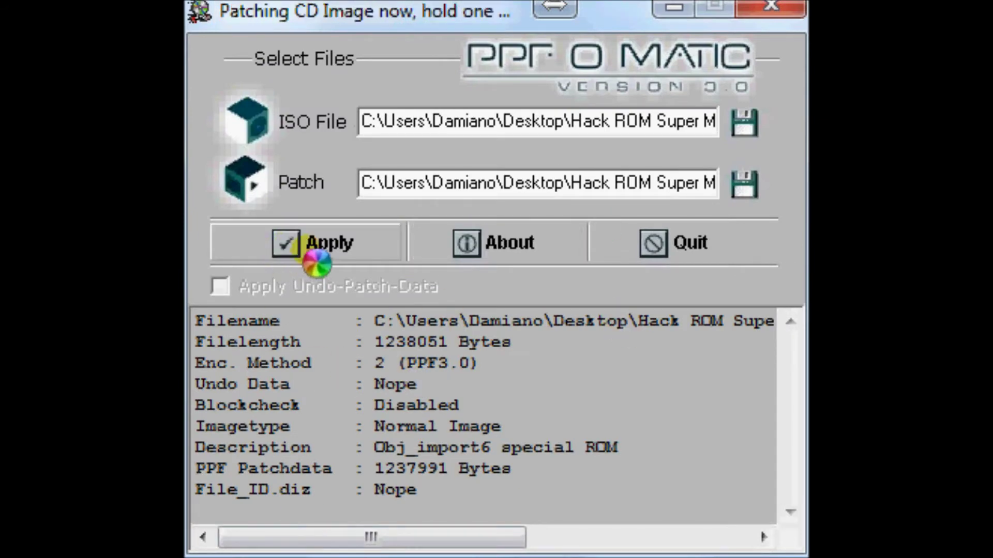
left_click(471, 338)
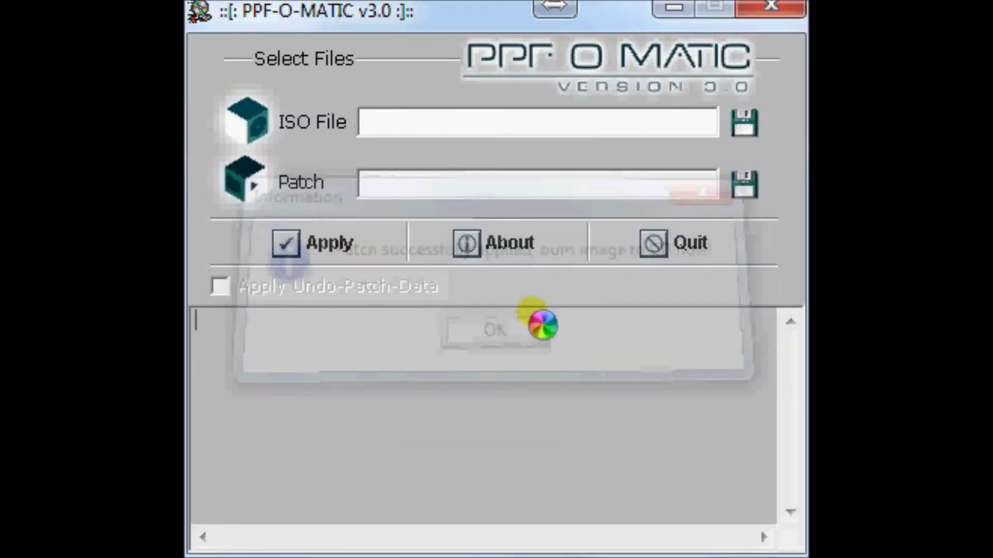
left_click(660, 244)
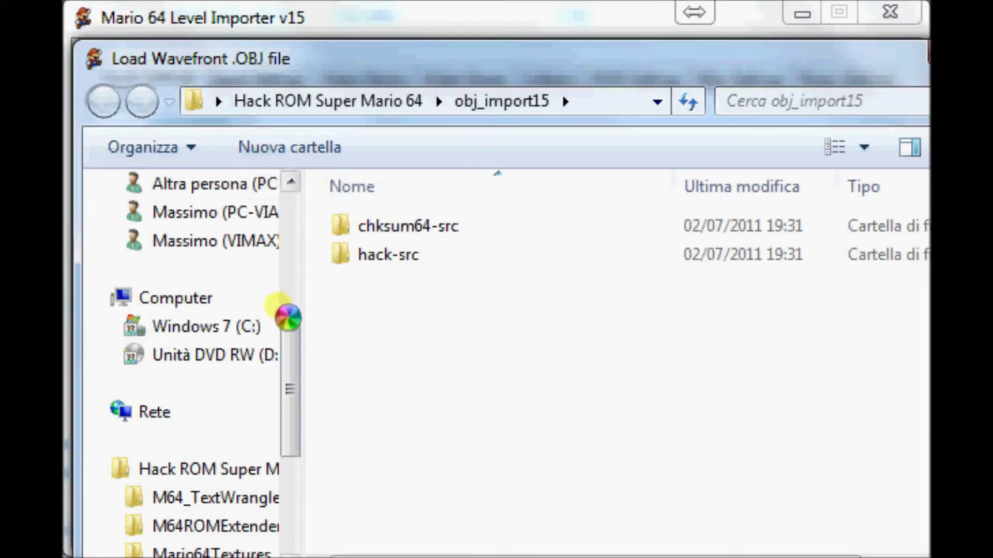
Step: Load 1Project.obj from the Desktop DamiHack folder as the level model
left_click_drag(288, 357, 284, 195)
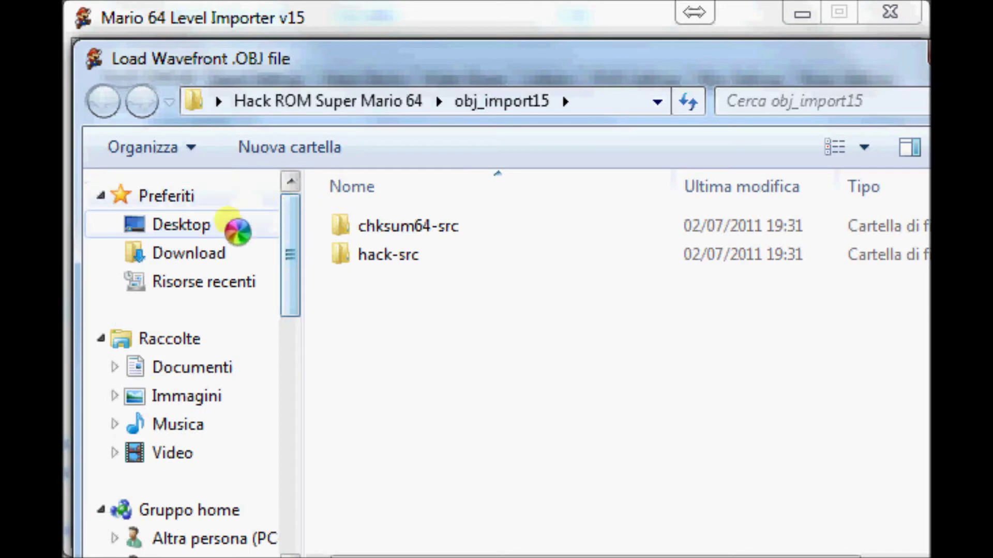
left_click(237, 235)
scroll(505, 374, "down", 2)
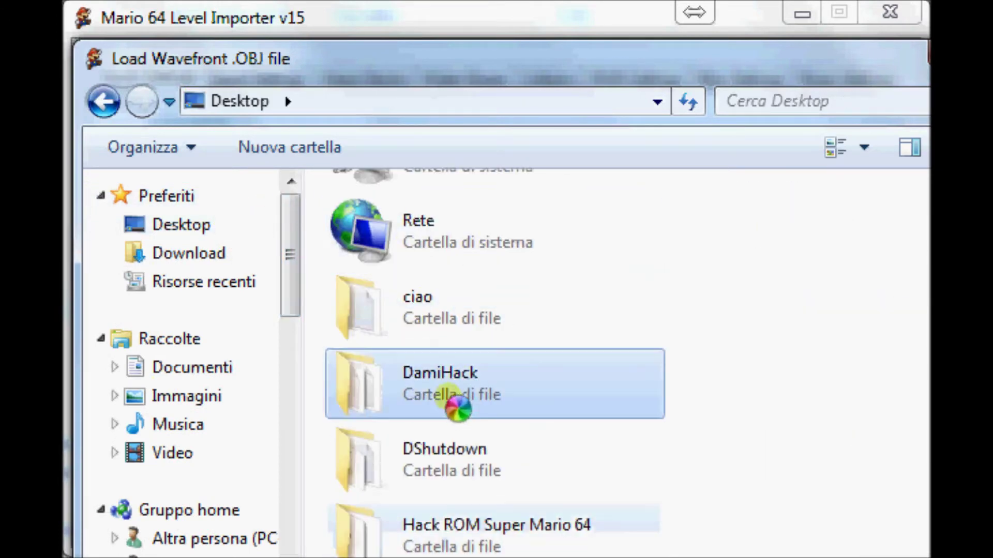
double_click(455, 406)
double_click(465, 228)
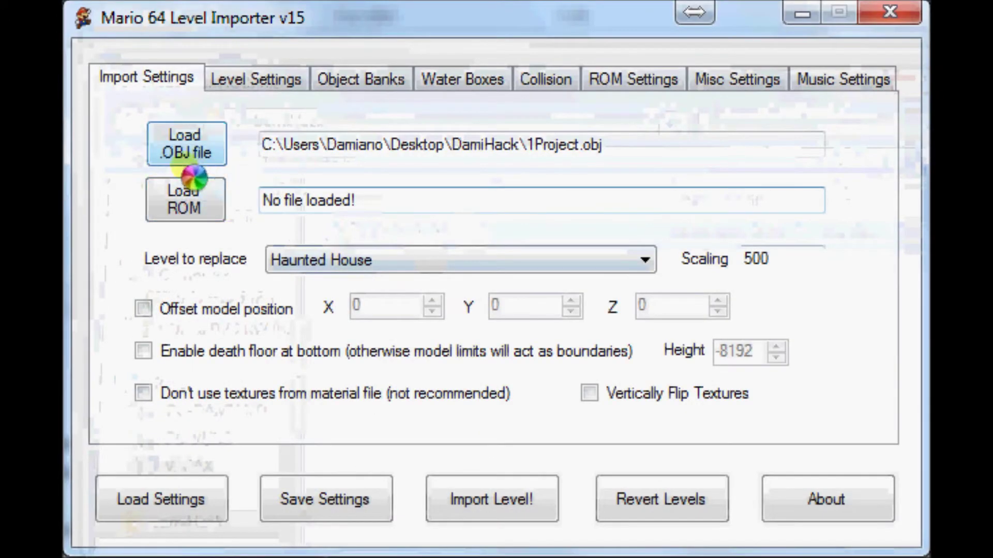
Step: Select Super Mario 64 (U) [!].ext (3).z64 in obj_import15 as the ROM to import into
left_click(196, 198)
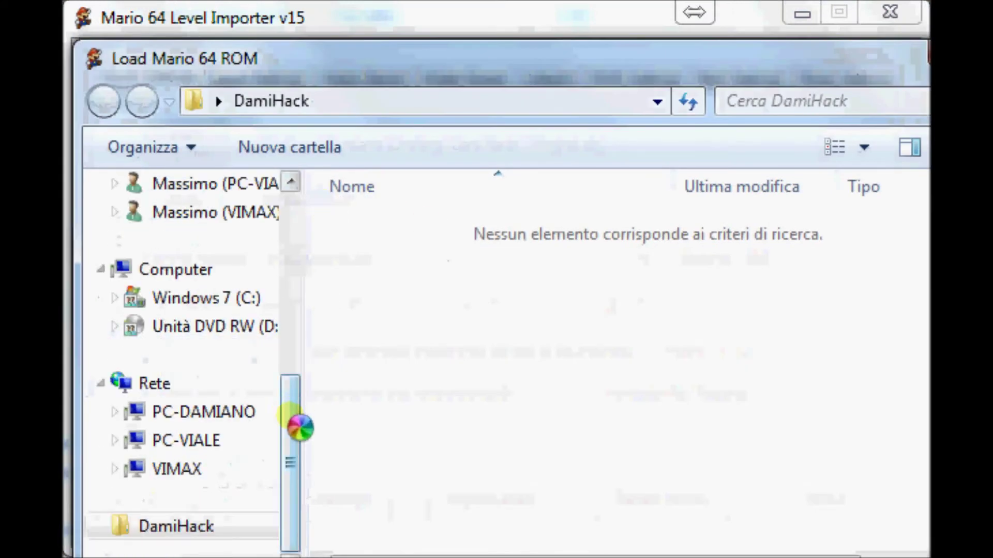
left_click_drag(300, 420, 281, 215)
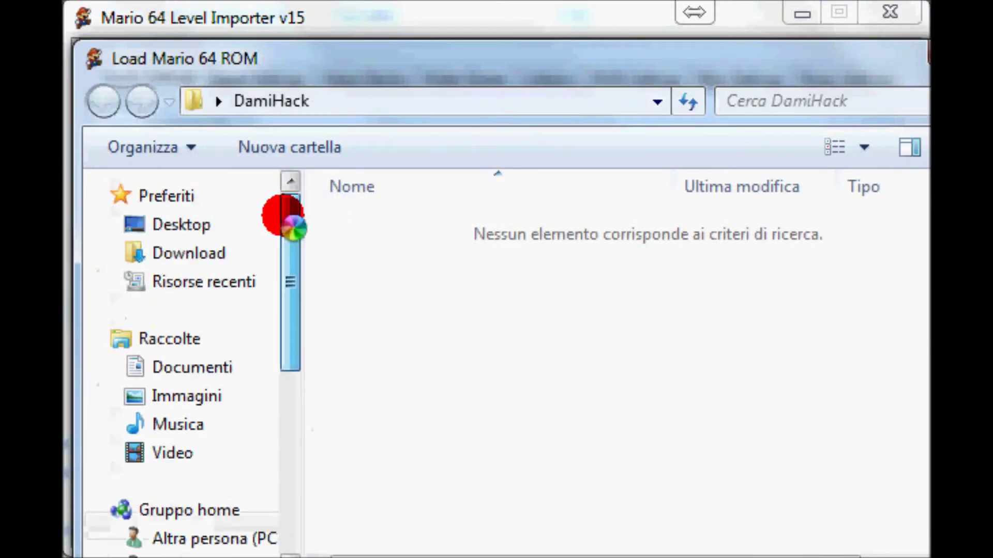
left_click(190, 227)
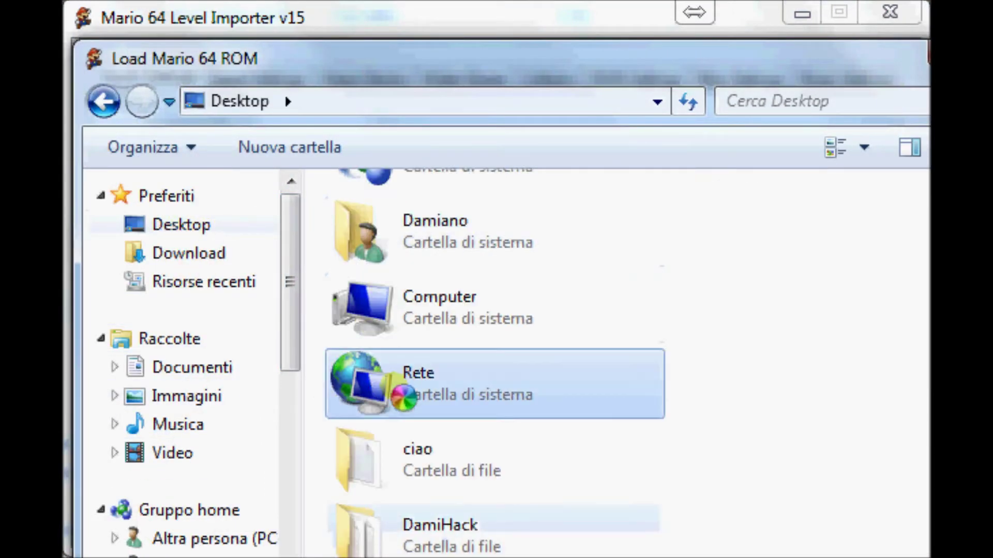
scroll(403, 399, "down", 5)
double_click(445, 215)
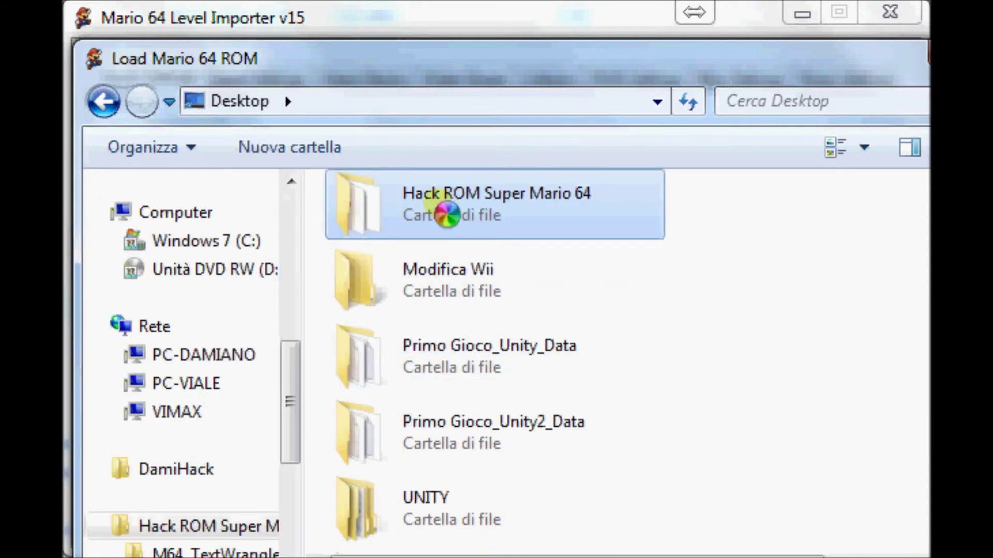
scroll(465, 455, "down", 1)
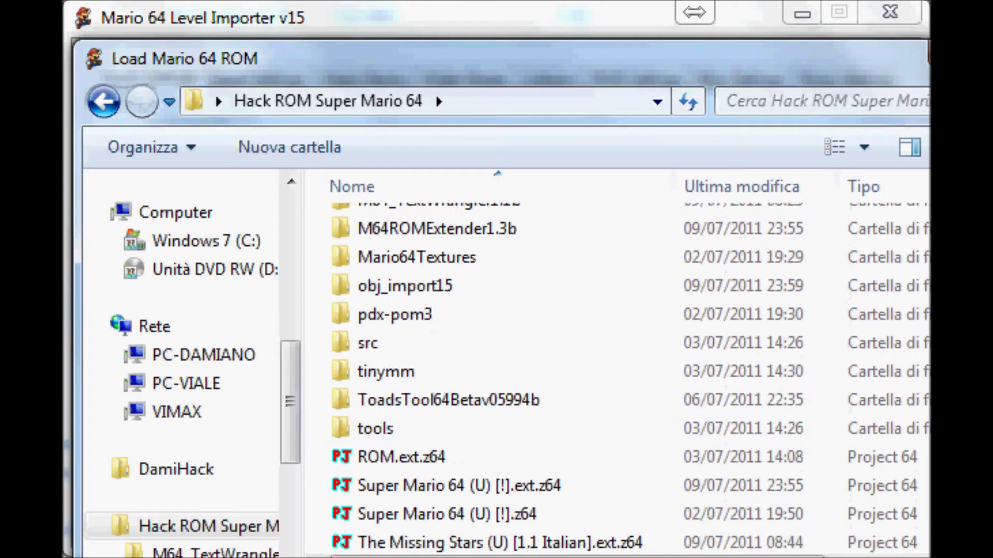
scroll(568, 377, "down", 1)
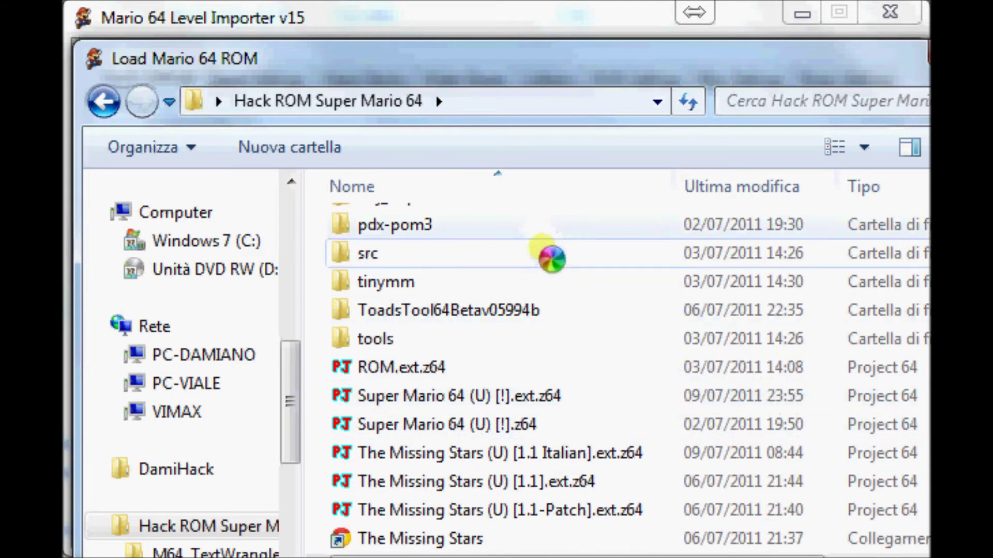
scroll(731, 290, "up", 3)
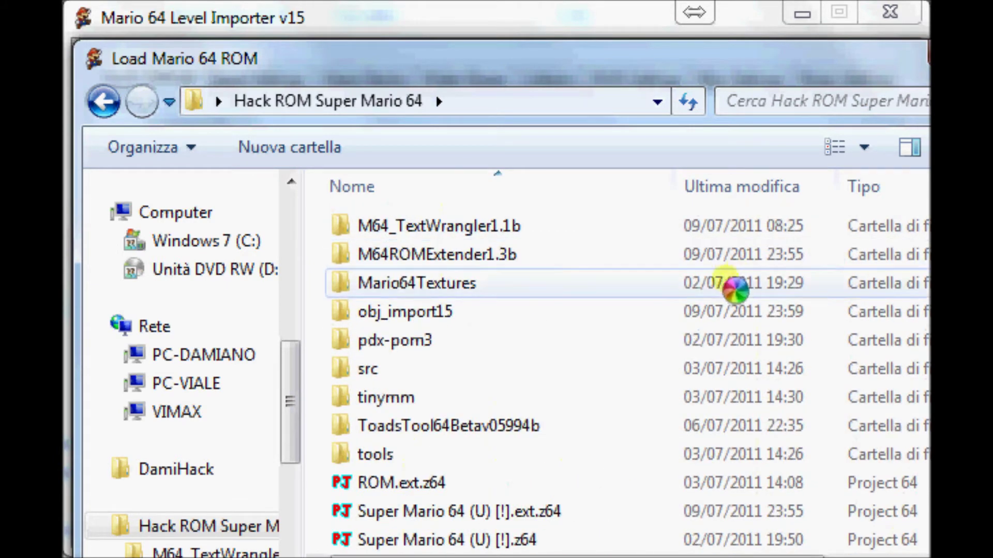
double_click(731, 312)
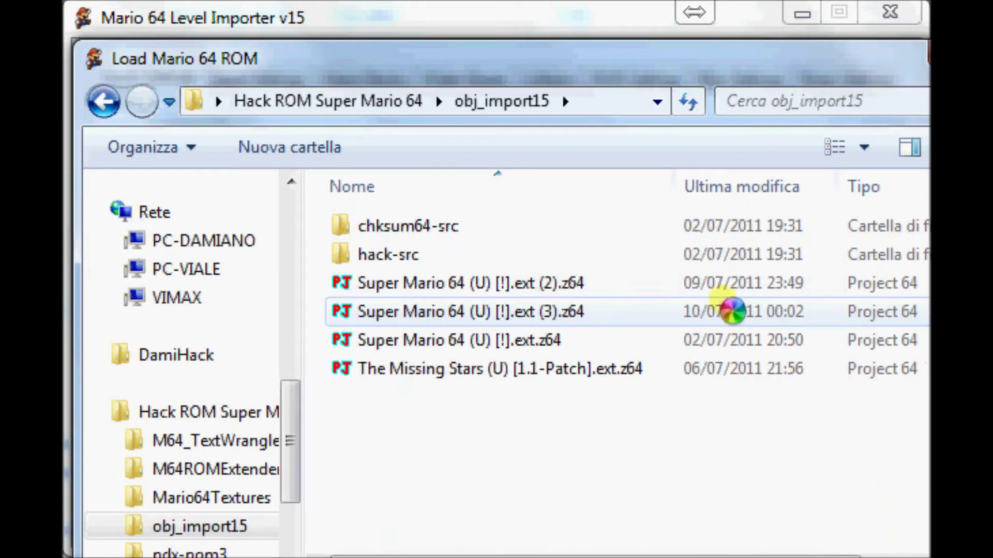
double_click(594, 311)
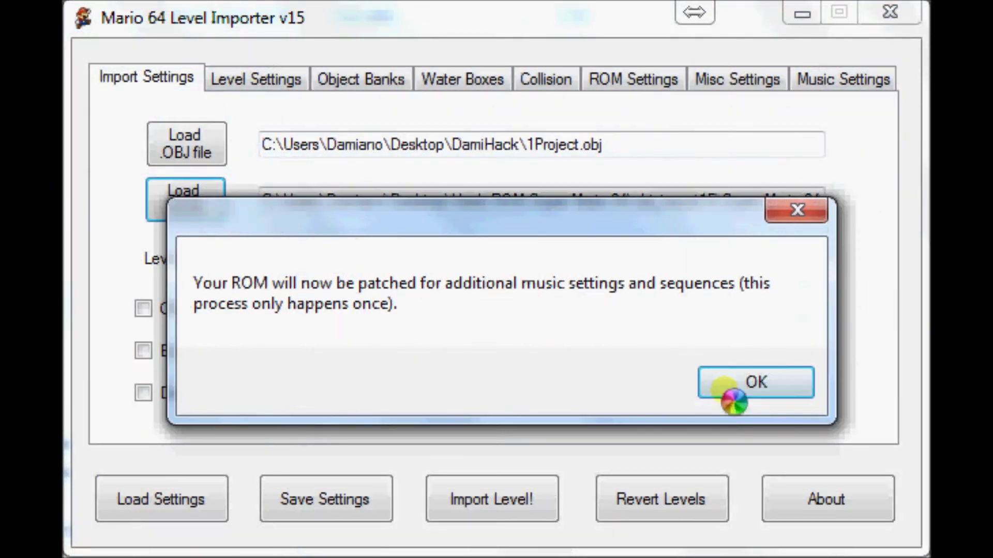
Step: Accept the music and collision patching messages for the ROM
left_click(752, 372)
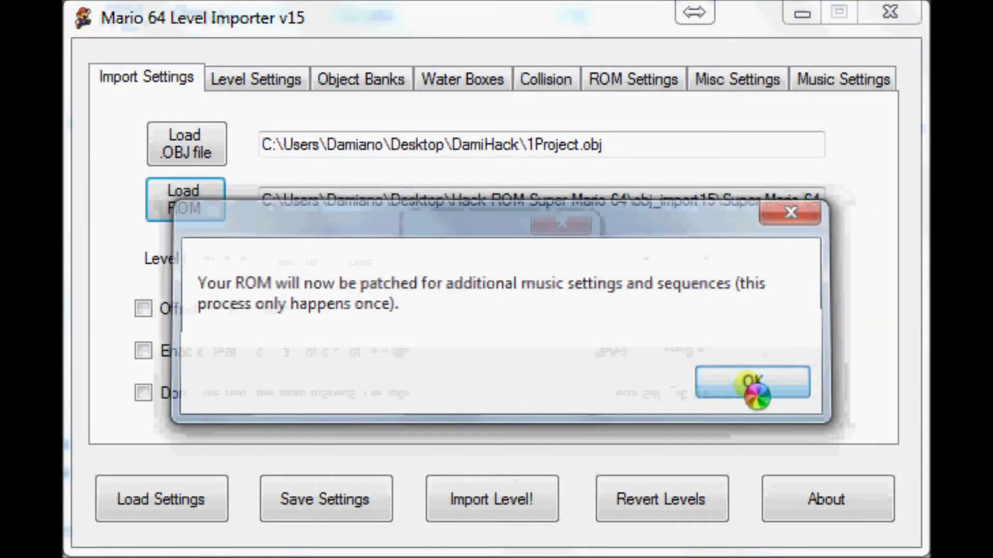
left_click(521, 380)
left_click(706, 393)
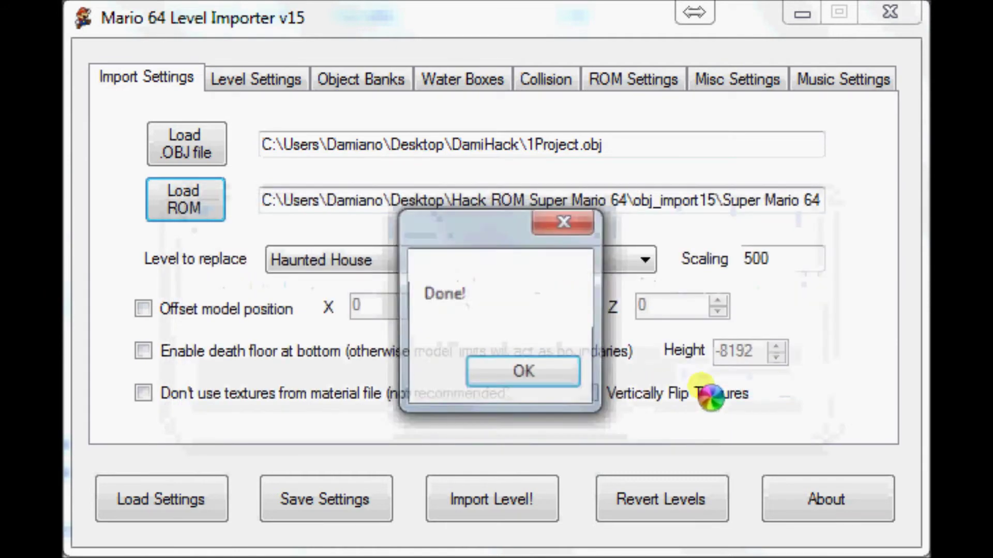
left_click(549, 373)
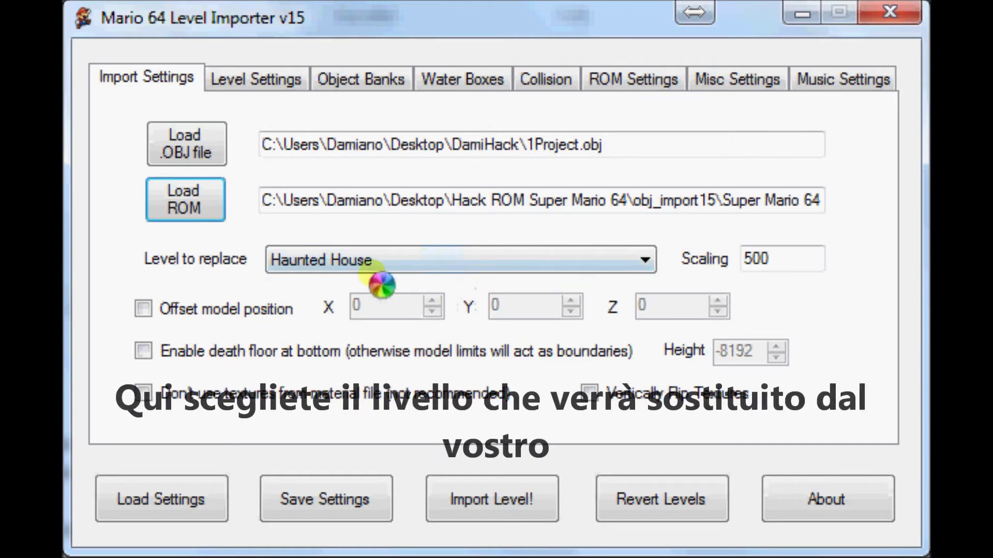
Step: Replace Bob-Omb's Battlefield, with scaling changed from 500 to 100 and the death floor enabled
left_click(457, 272)
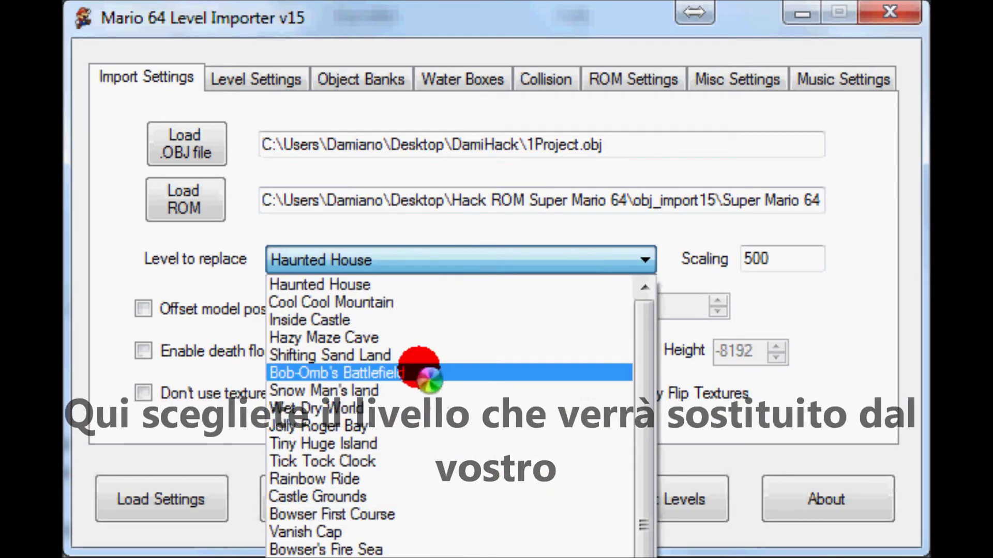
left_click(424, 373)
left_click(765, 259)
left_click(799, 263)
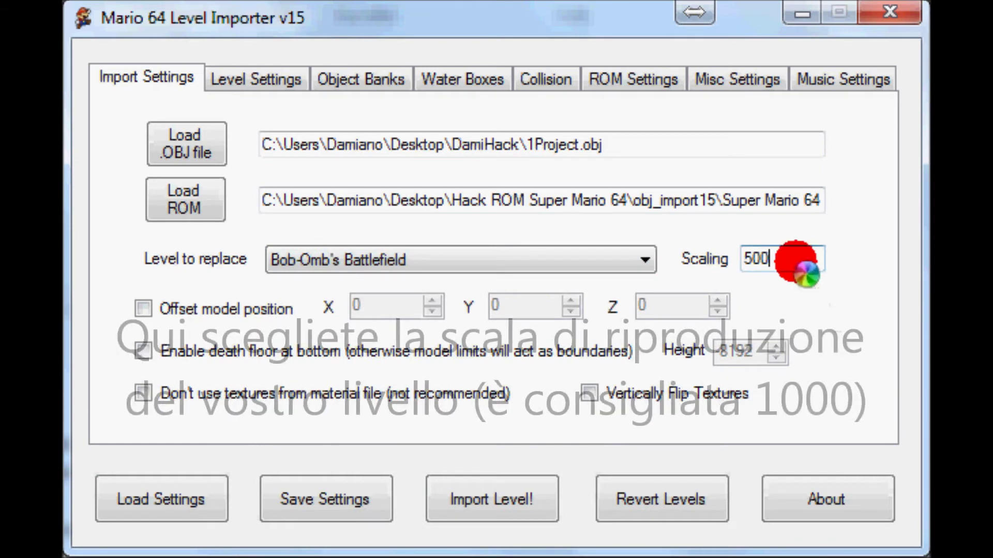
key("BackSpace")
key("BackSpace")
key("BackSpace")
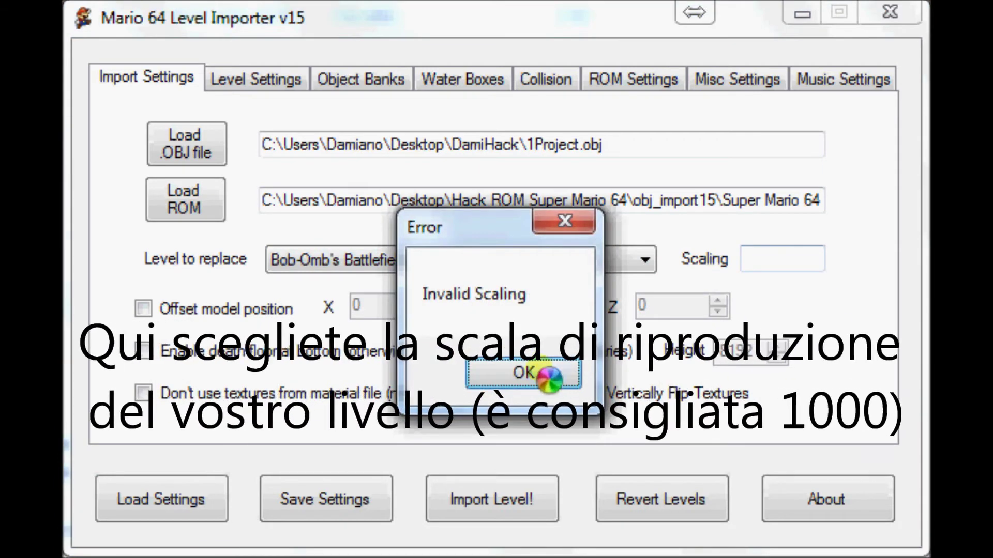
left_click(551, 375)
type("100")
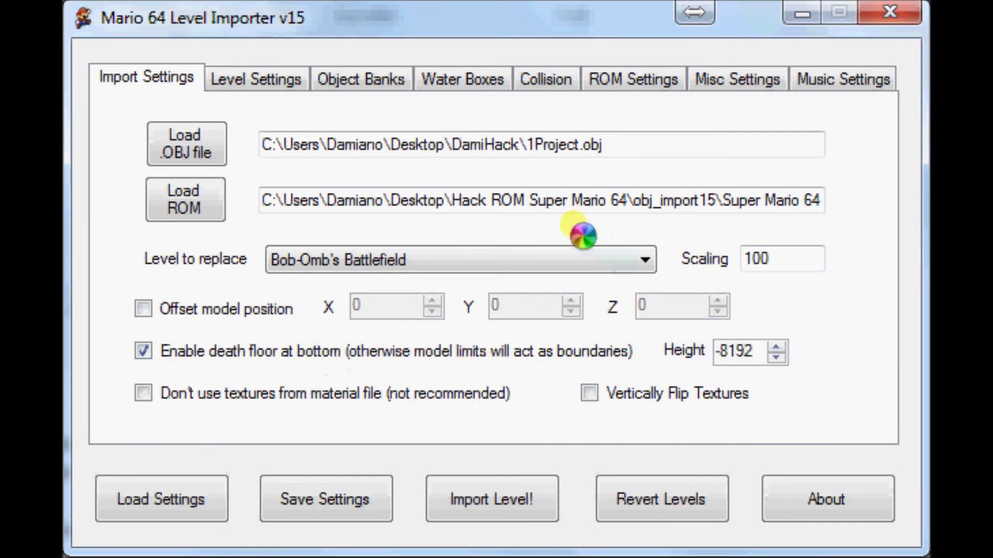
left_click(264, 83)
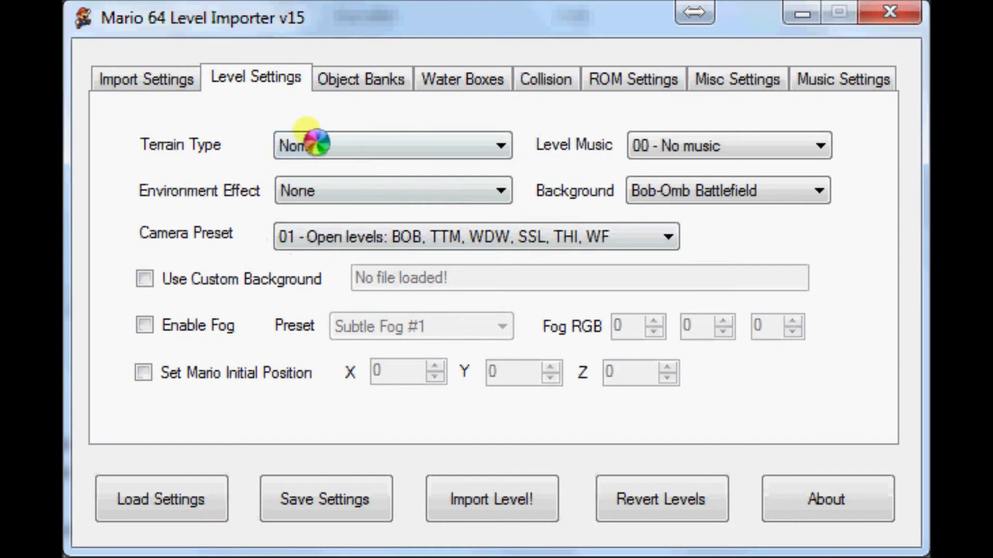
Step: Set the level music to Bob-omb's Battlefield and keep the open-levels camera preset
left_click(640, 147)
left_click(693, 225)
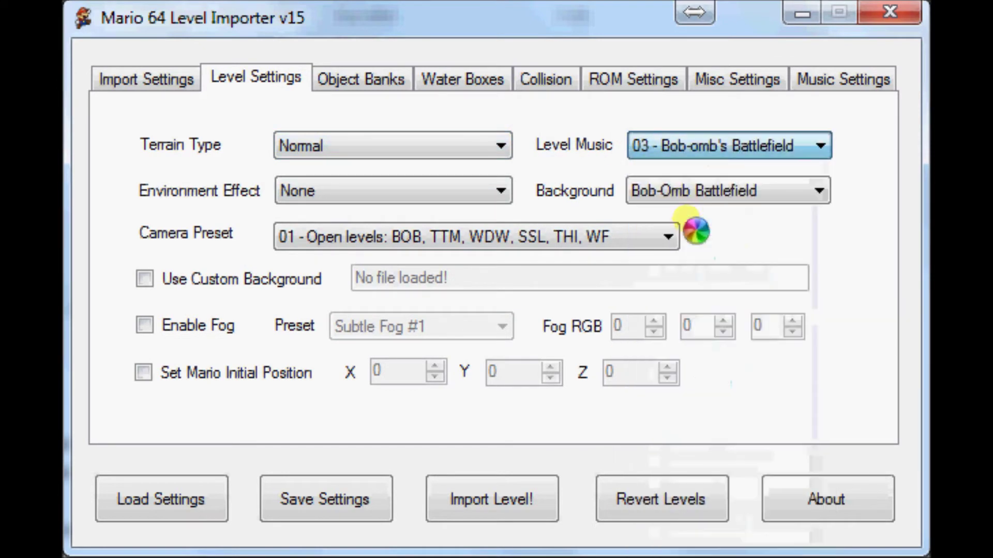
left_click(683, 204)
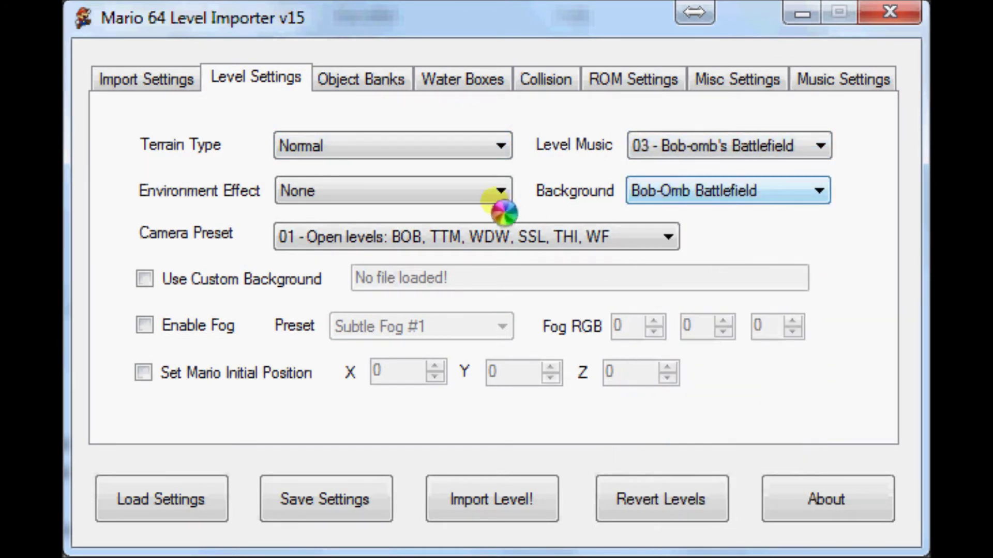
left_click(499, 195)
left_click(498, 194)
left_click(465, 233)
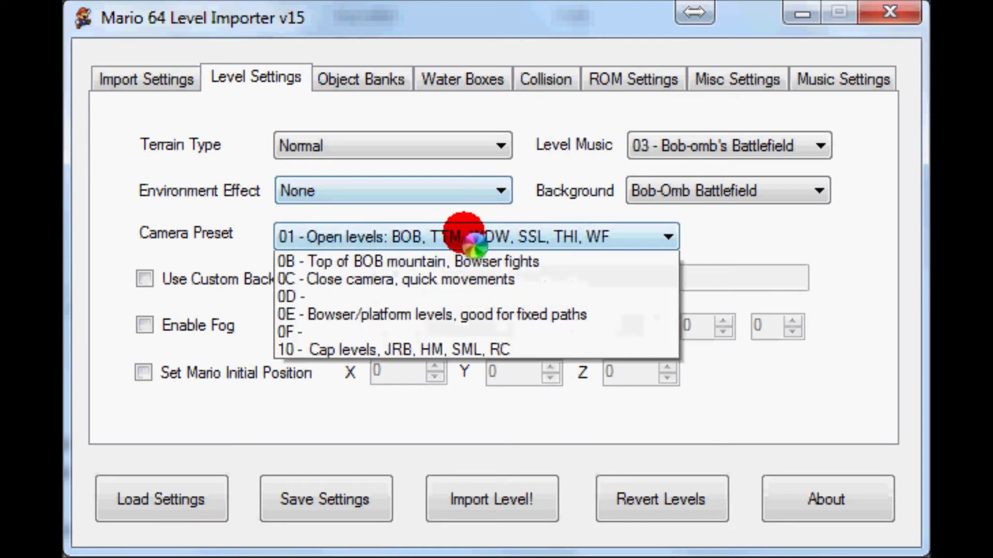
left_click(471, 241)
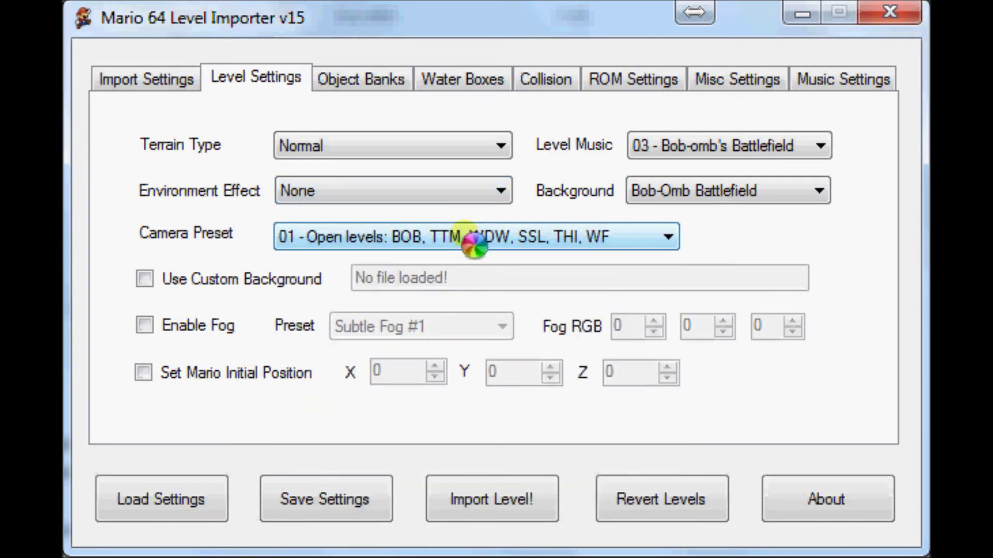
Step: Enable fog with RGB values 80, 80, 80
left_click(217, 326)
left_click(621, 326)
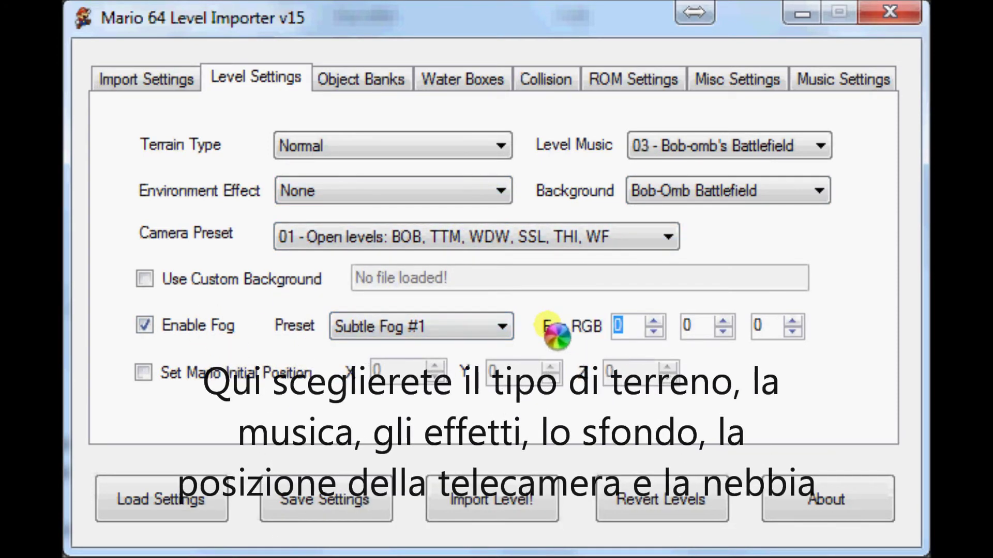
type("80")
left_click(708, 331)
key("BackSpace")
type("80")
left_click(764, 326)
key("BackSpace")
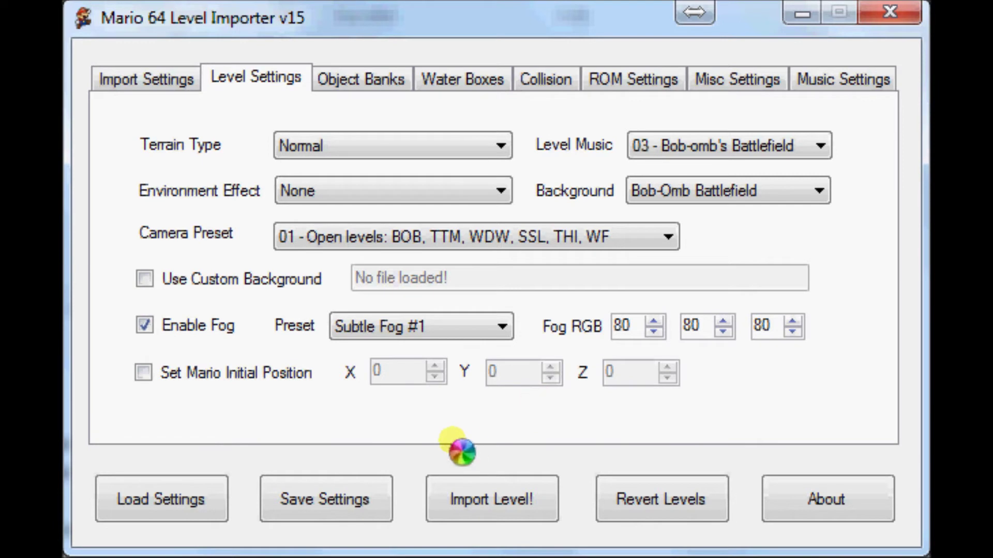
left_click(339, 78)
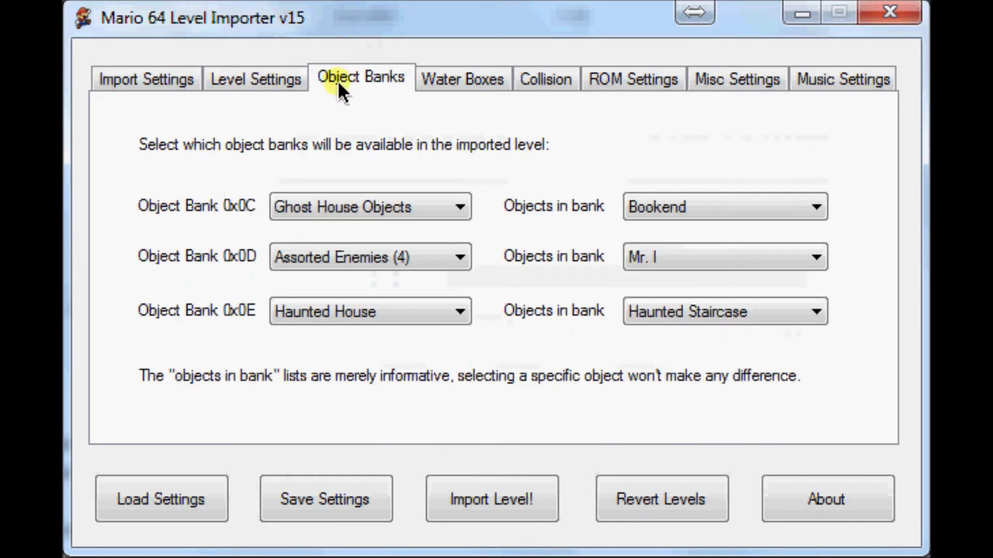
Step: Set object banks 0x0C King Bob-omb Boss, 0x0D Ground Enemies, 0x0E Bob-Omb's Battlefield
left_click(340, 206)
left_click(344, 302)
left_click(357, 262)
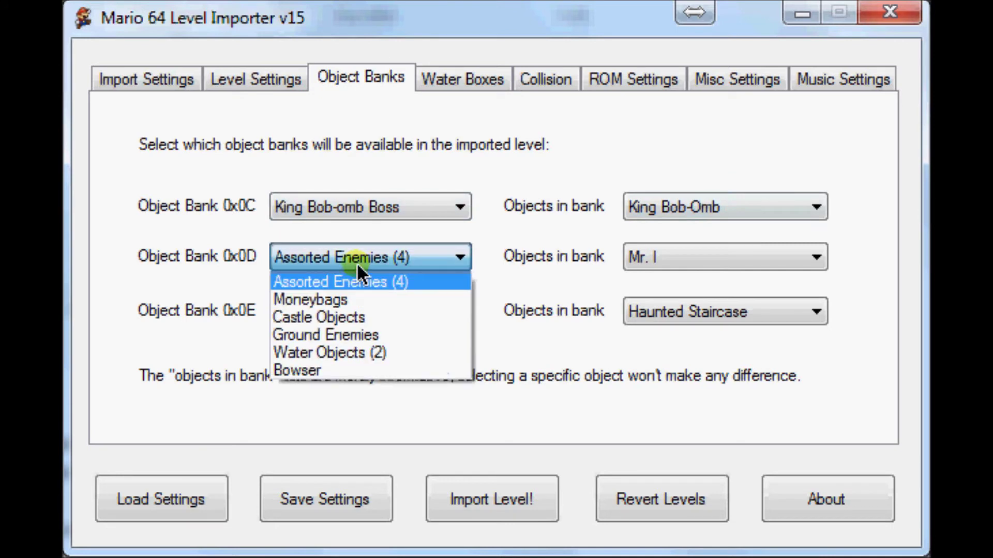
left_click(350, 334)
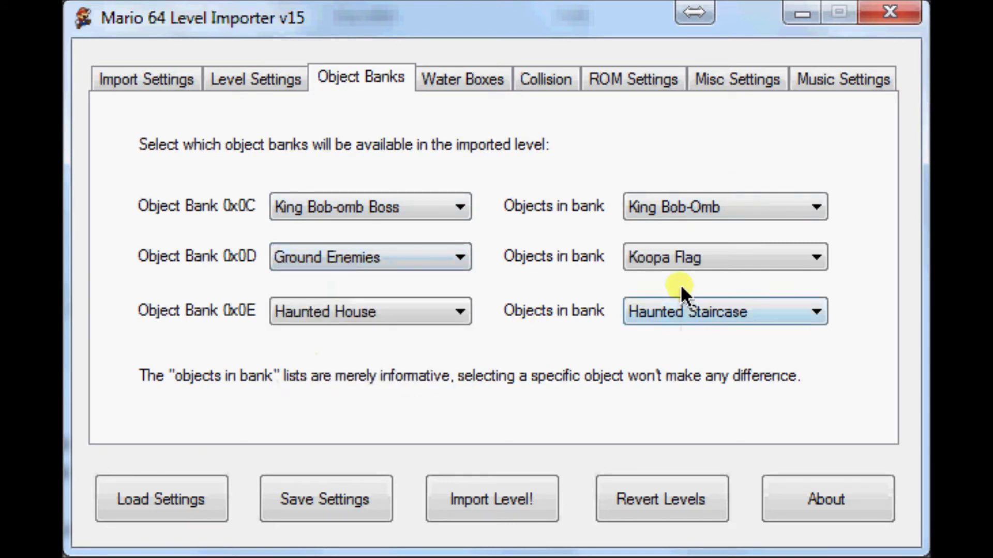
left_click(672, 261)
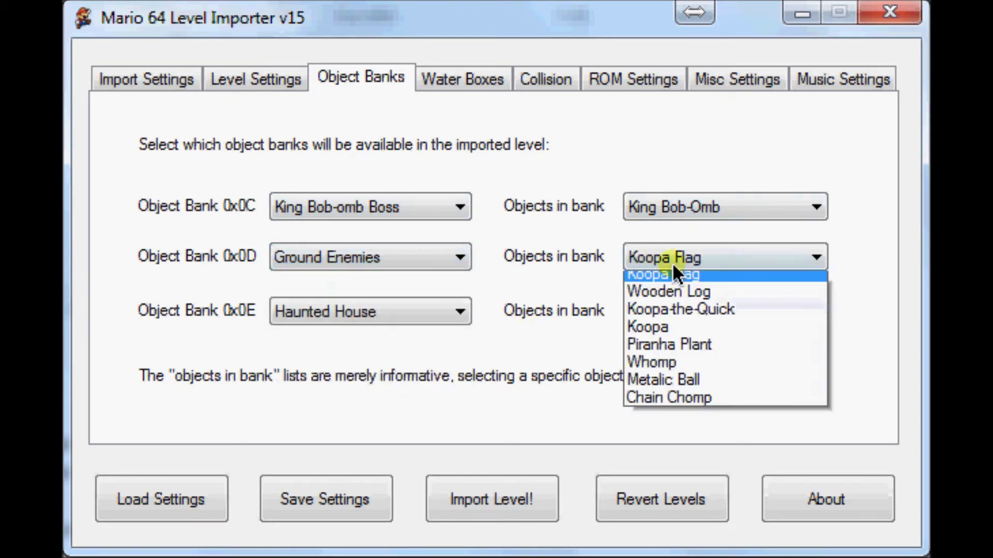
left_click(677, 316)
left_click(411, 306)
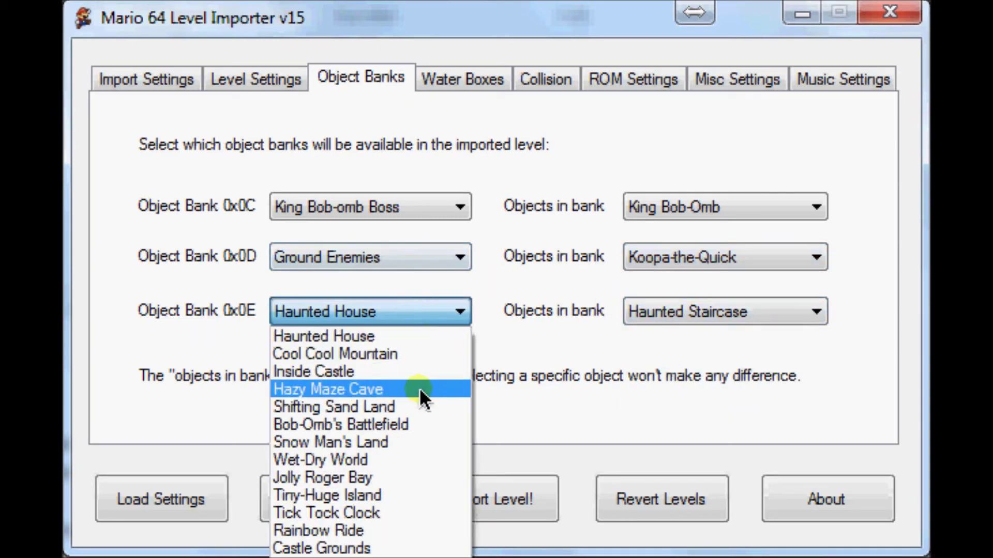
left_click(421, 423)
left_click(664, 312)
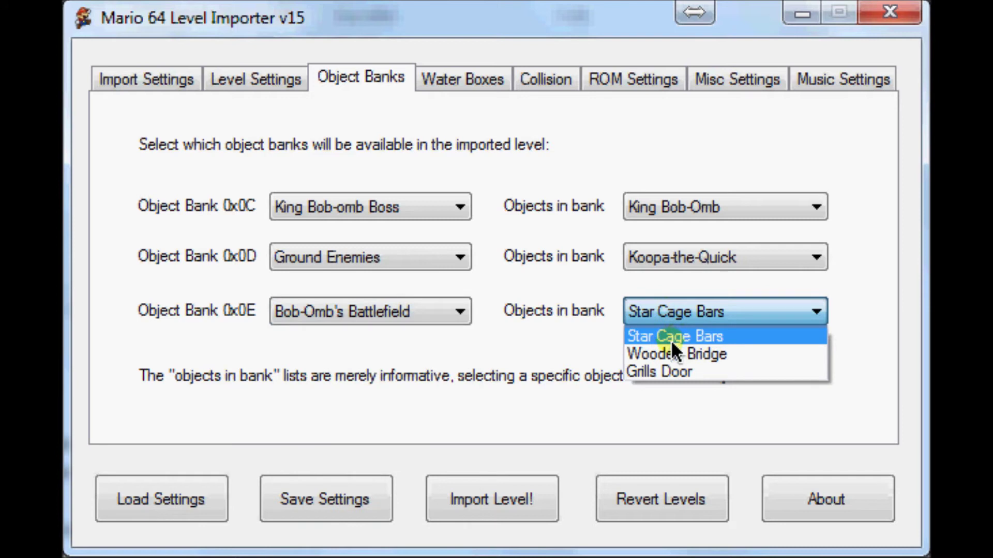
left_click(671, 355)
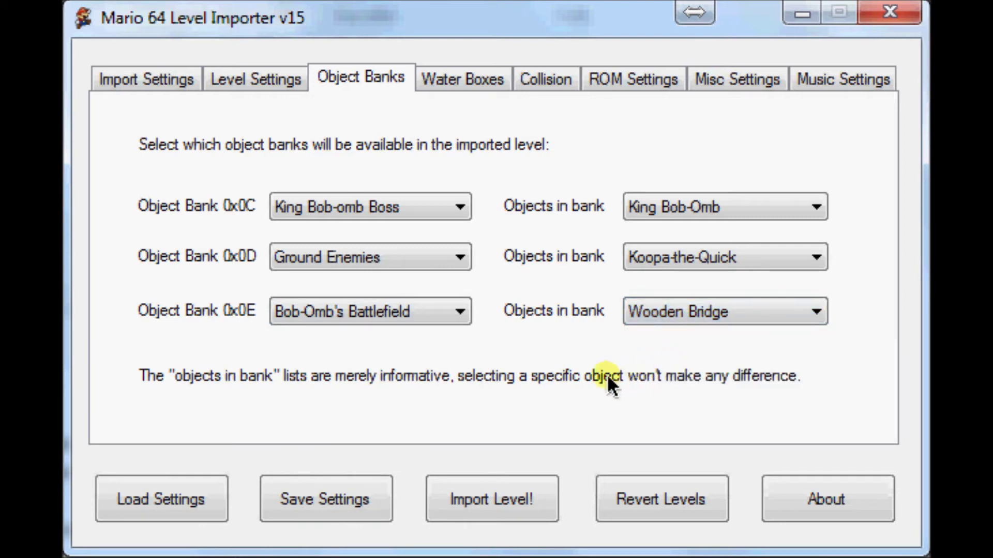
Step: Review the water box, collision, ROM, music and level settings, then import the level
left_click(495, 84)
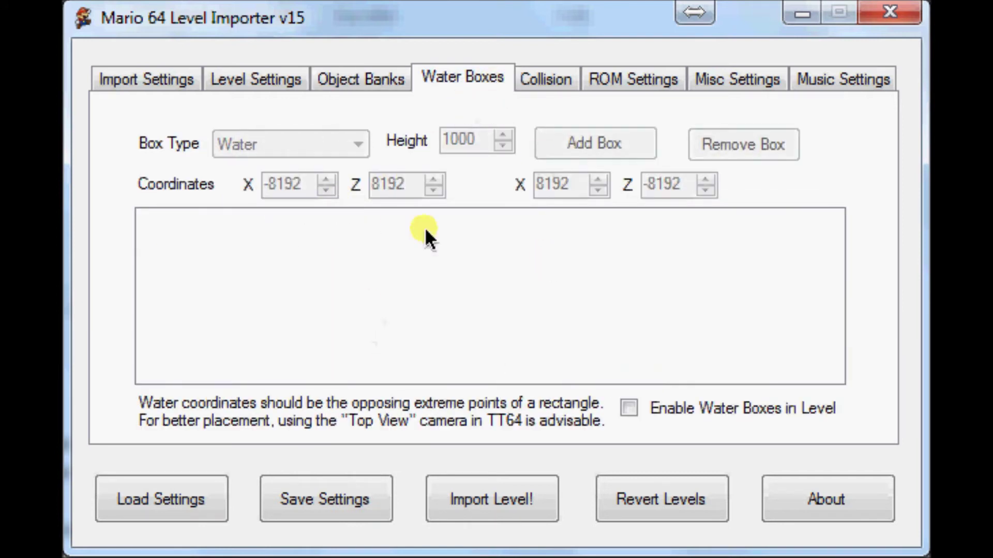
left_click(541, 78)
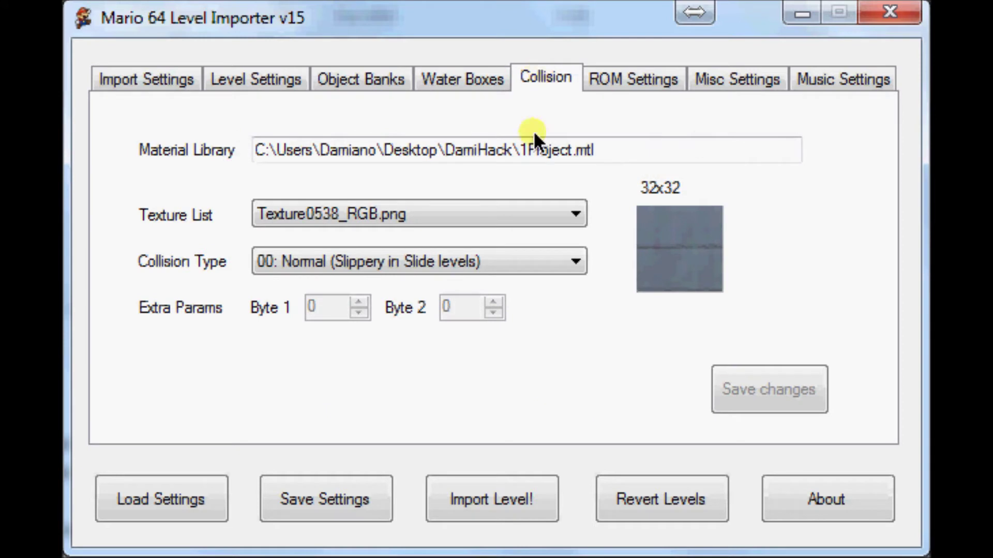
left_click(656, 78)
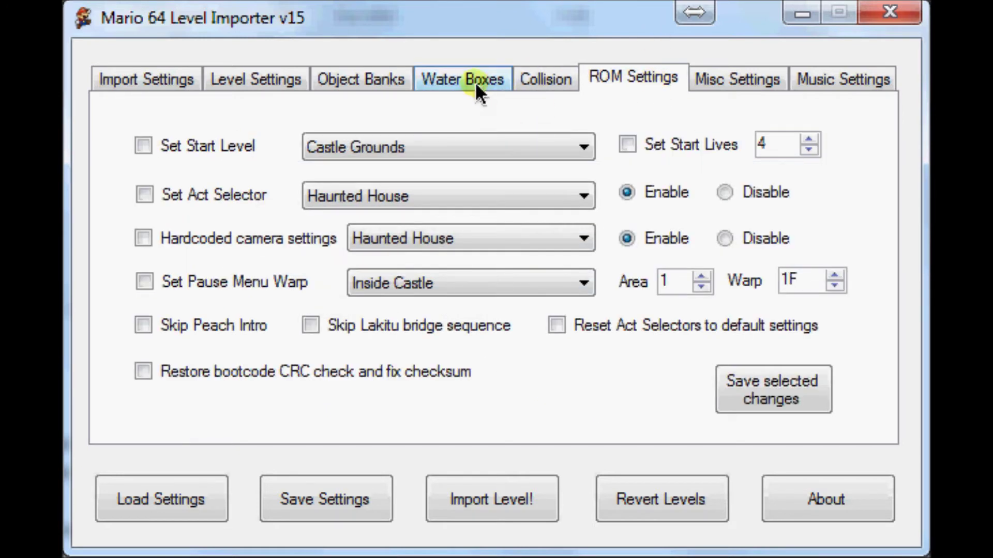
left_click(721, 78)
left_click(817, 78)
left_click(266, 77)
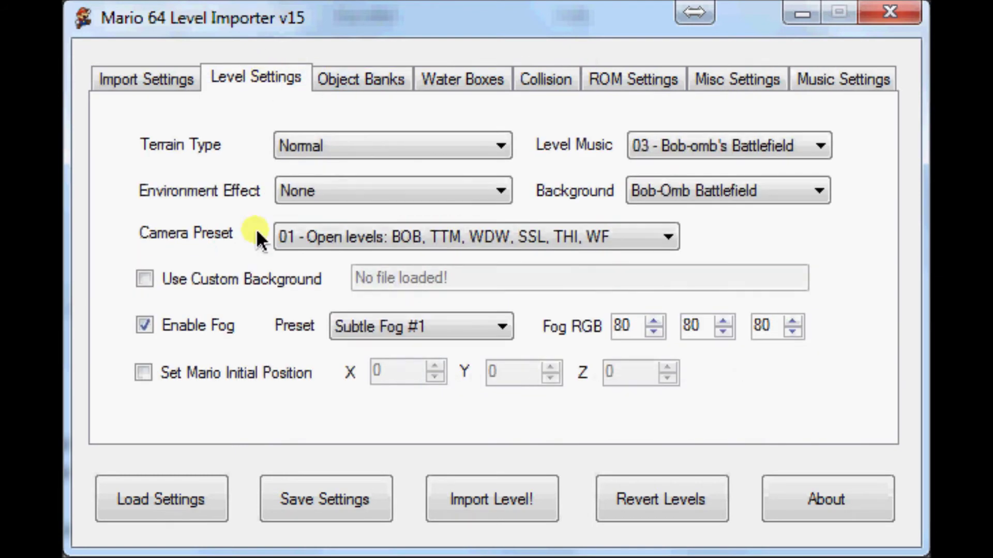
left_click(473, 497)
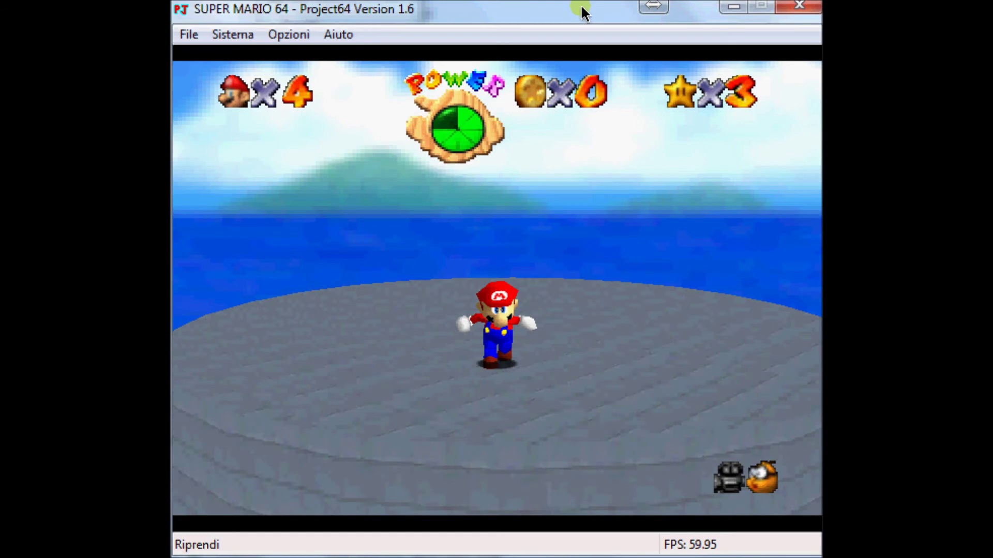
Step: Run, jump and dive Mario back and forth across the raised grey platform
key("Up")
key("x")
key("c")
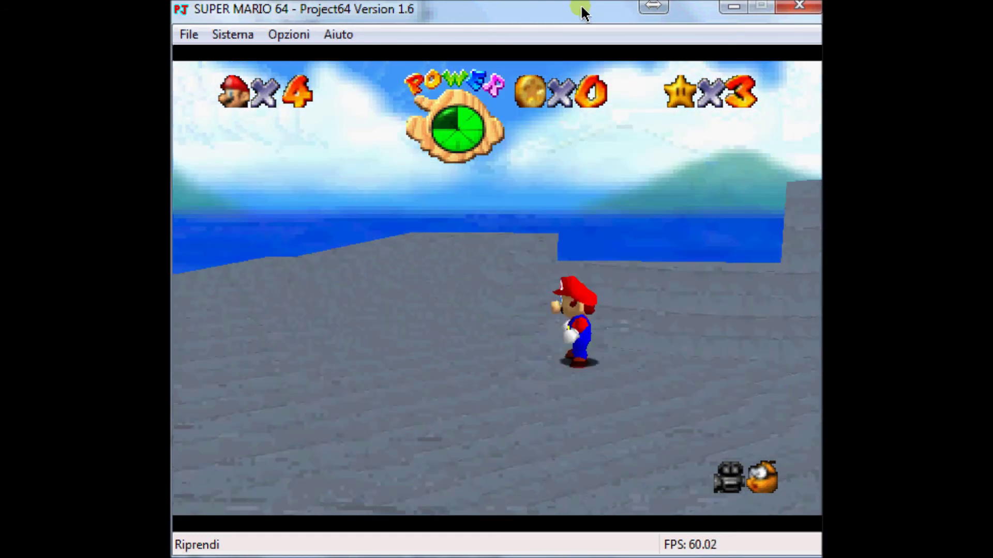
key("Right")
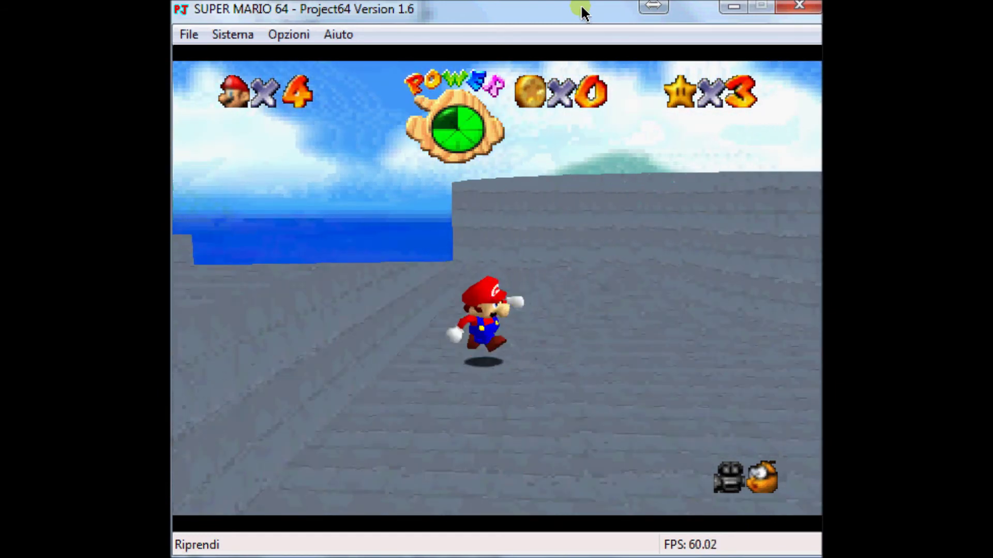
key("Down")
key("x")
key("c")
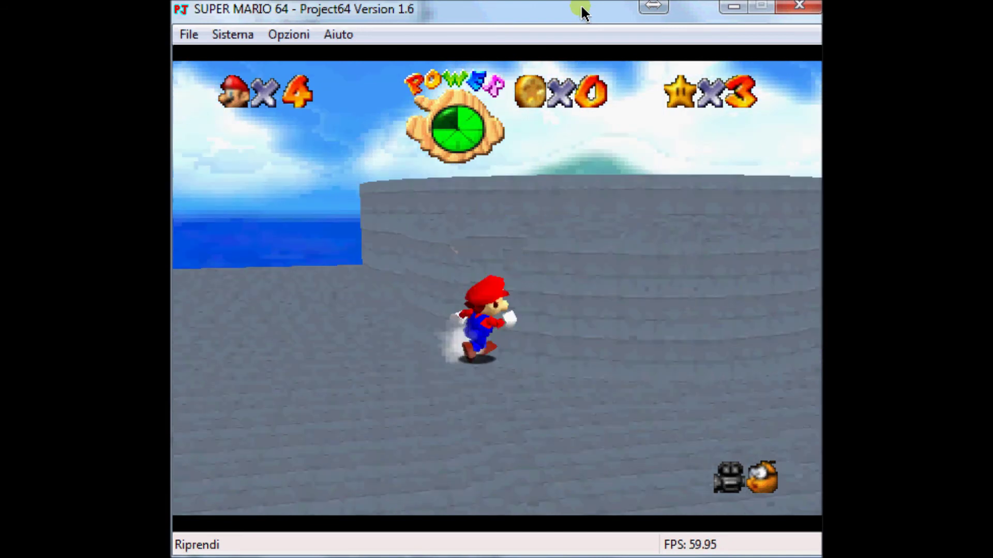
key("Down")
key("x")
key("c")
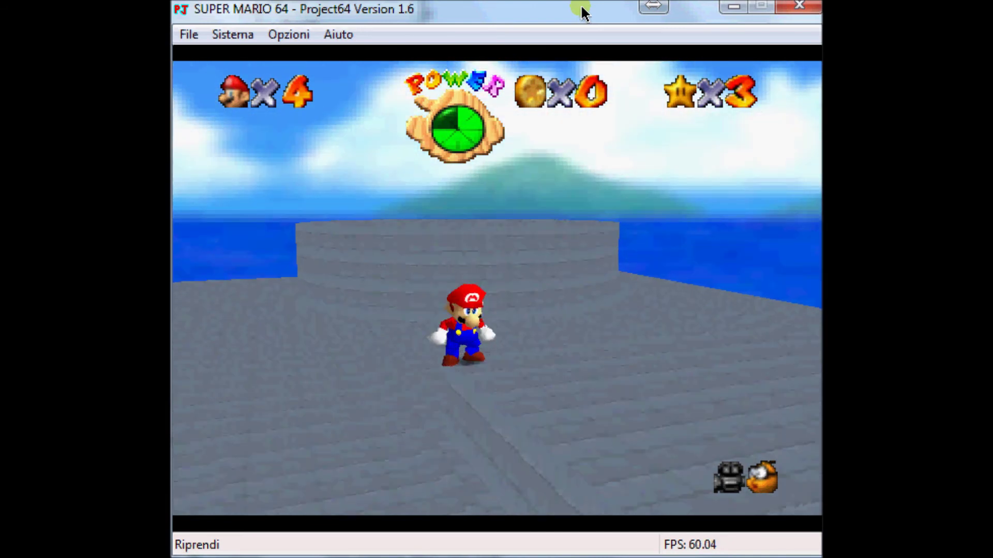
key("Left")
key("x")
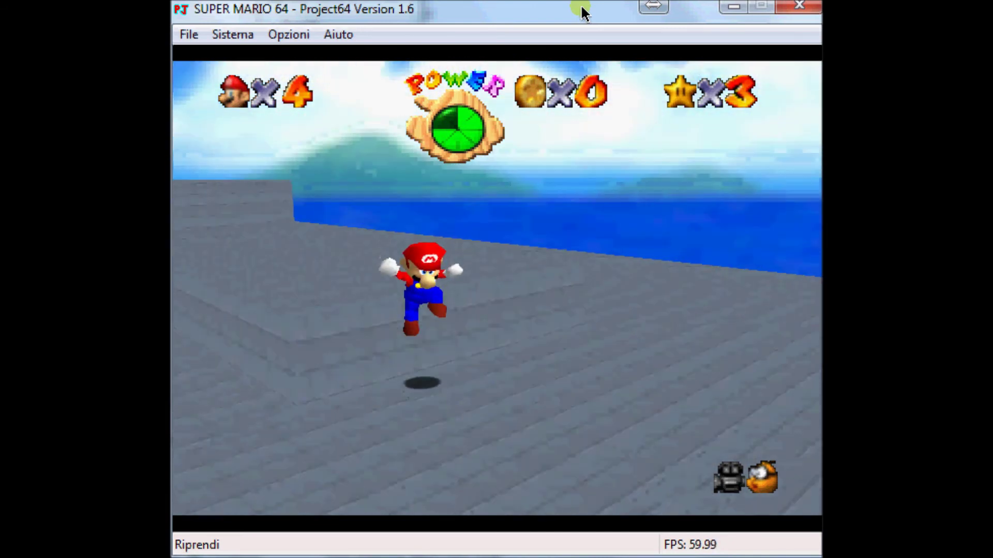
Step: Run Mario toward the sea, jumping and diving off the platform edge
key("Left")
key("Right")
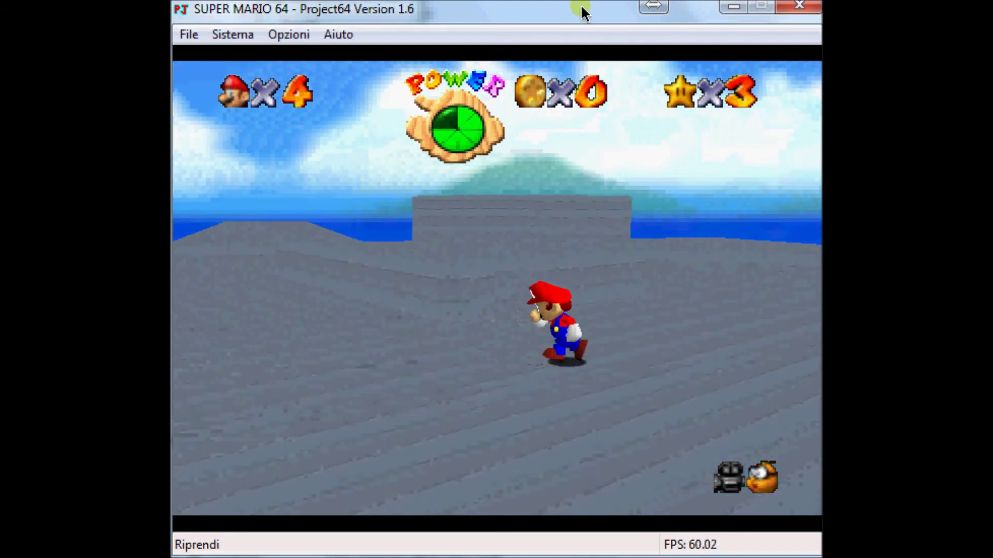
key("Up")
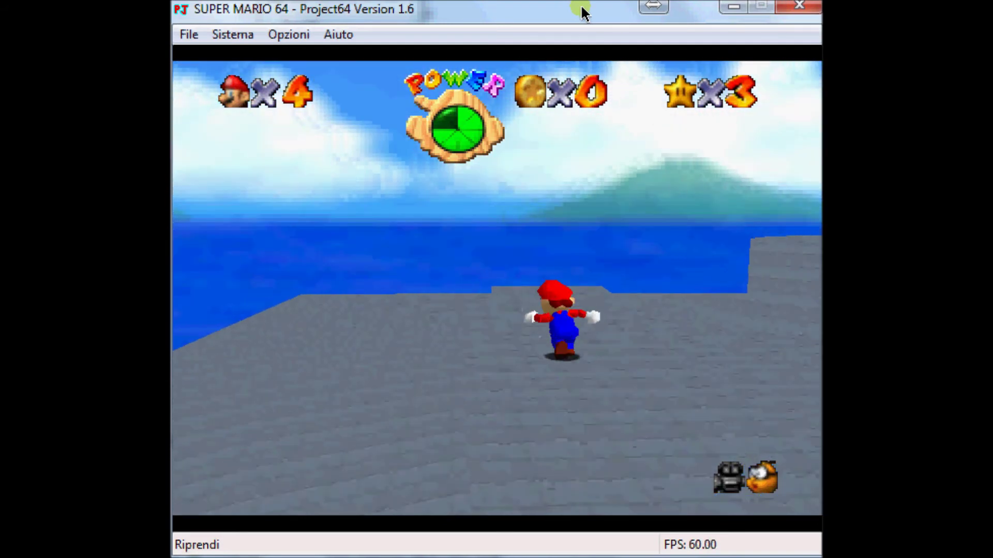
key("x")
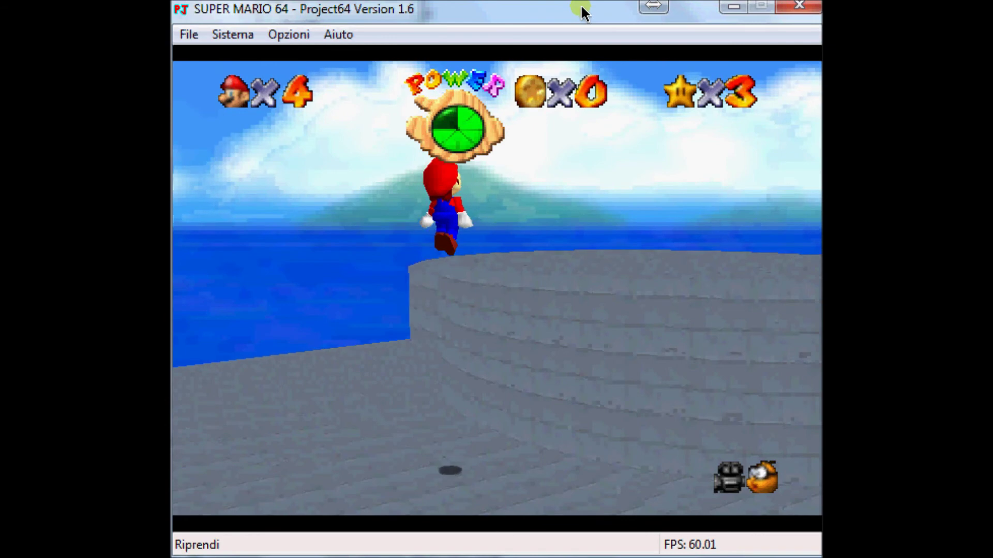
key("Up")
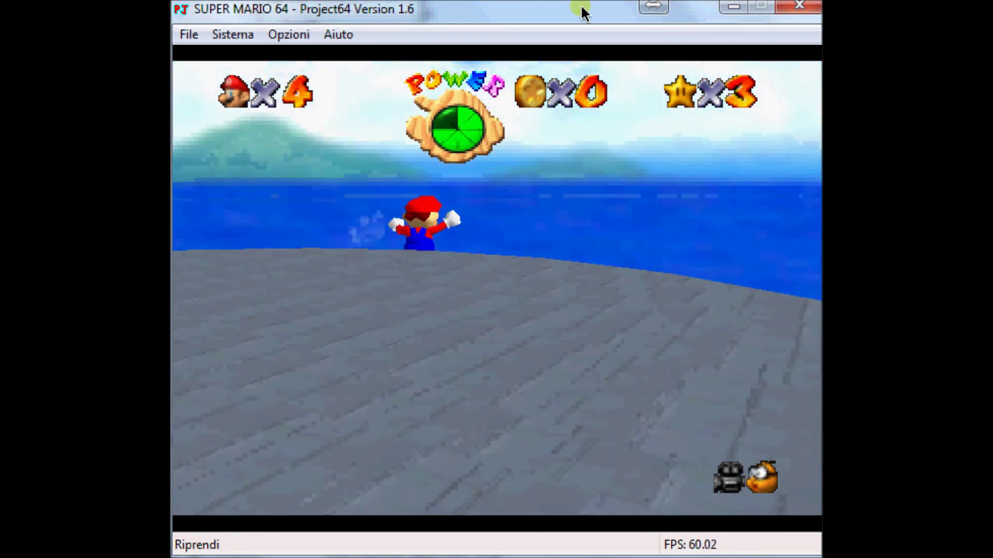
key("x")
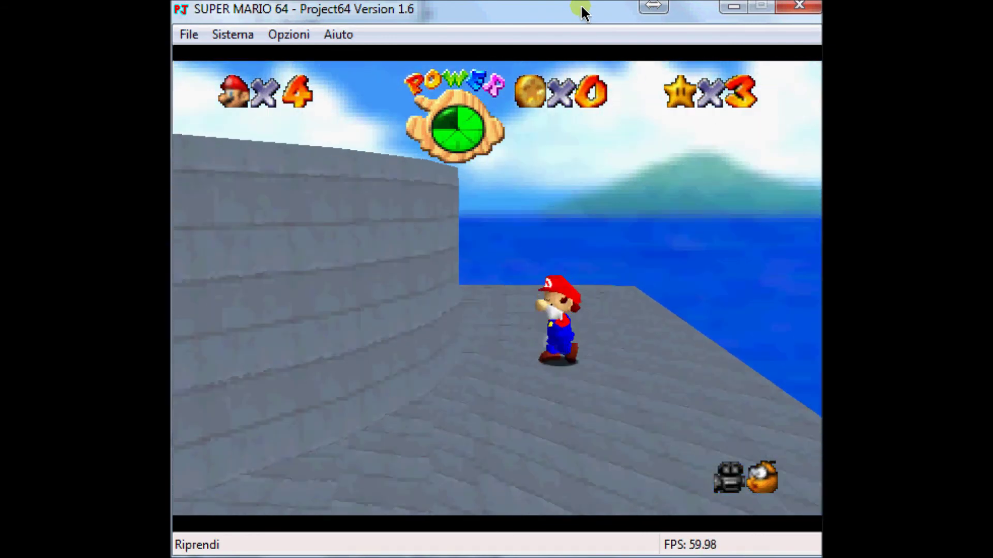
key("x")
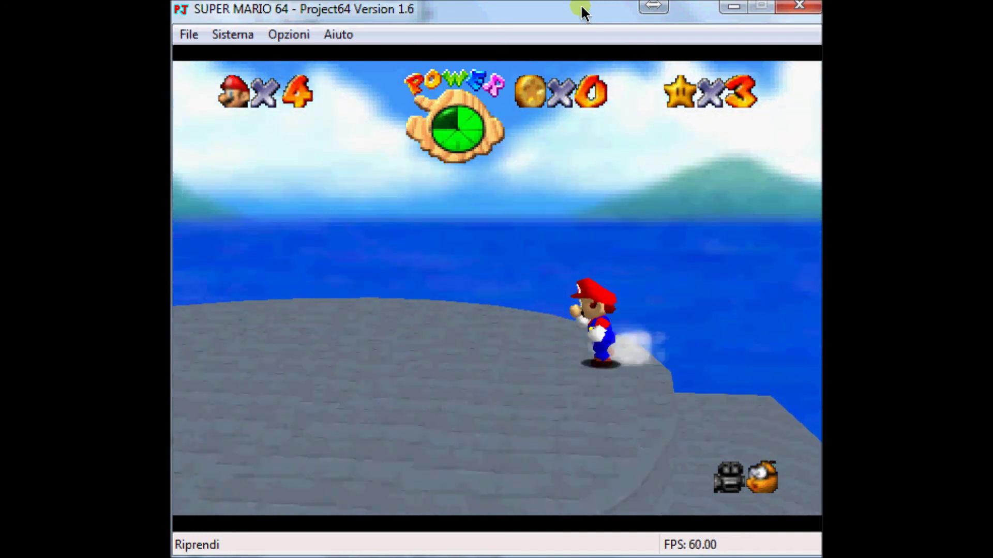
key("x")
key("c")
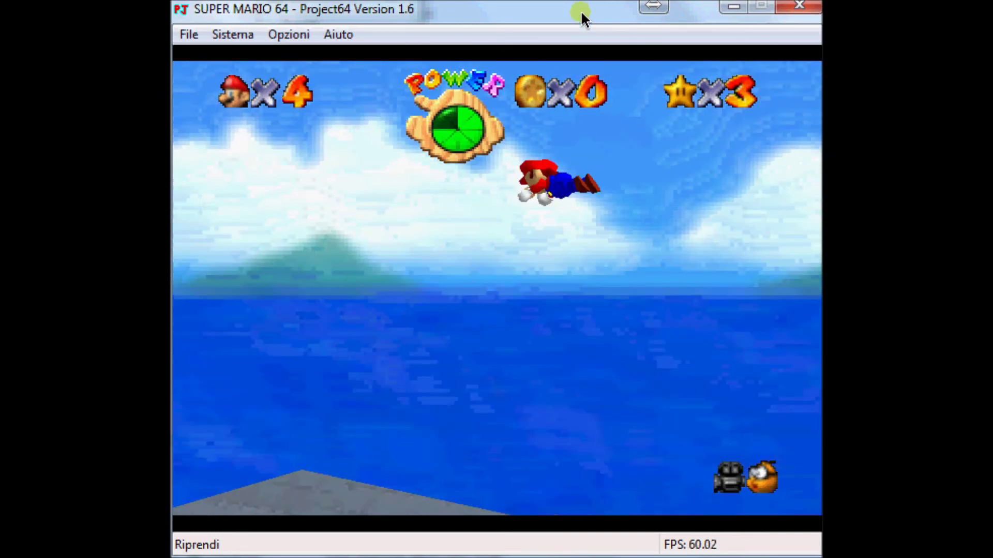
key("x")
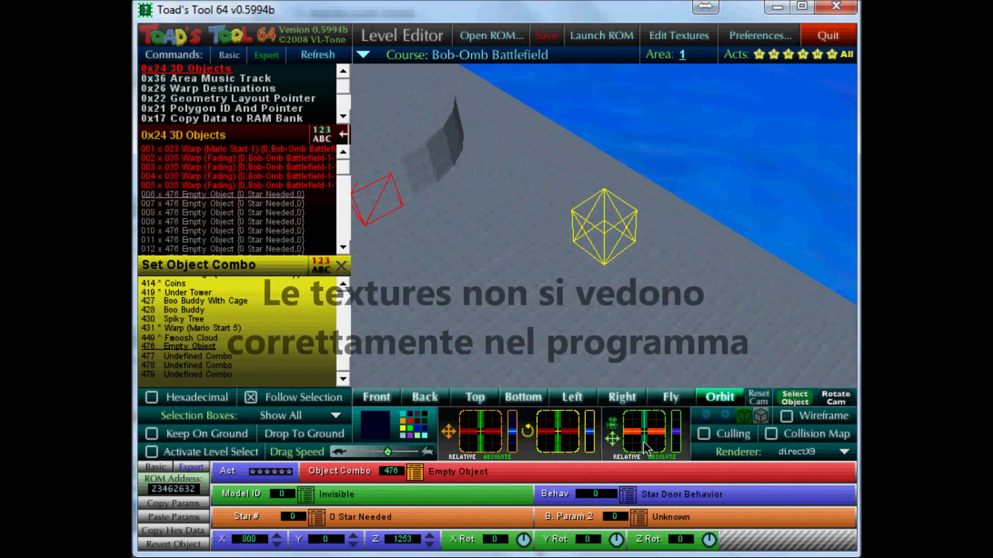
Step: Move an empty object onto the platform, turn it into the 020 Star, and fine-tune its position
mouse_move(480, 431)
left_mouse_down()
mouse_move(481, 445)
mouse_move(480, 435)
left_mouse_up()
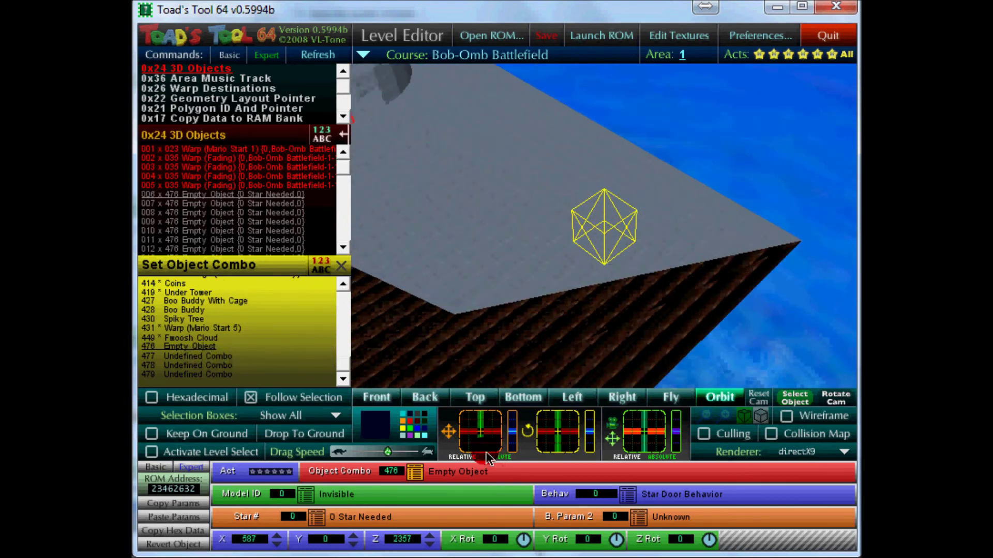
mouse_move(479, 434)
left_mouse_down()
mouse_move(455, 473)
mouse_move(459, 456)
left_mouse_up()
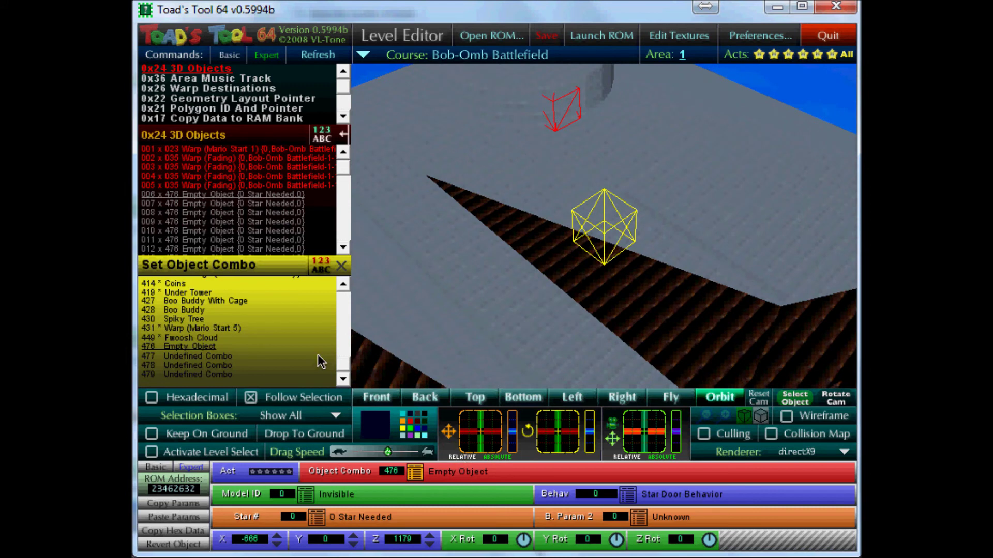
left_click_drag(341, 364, 341, 299)
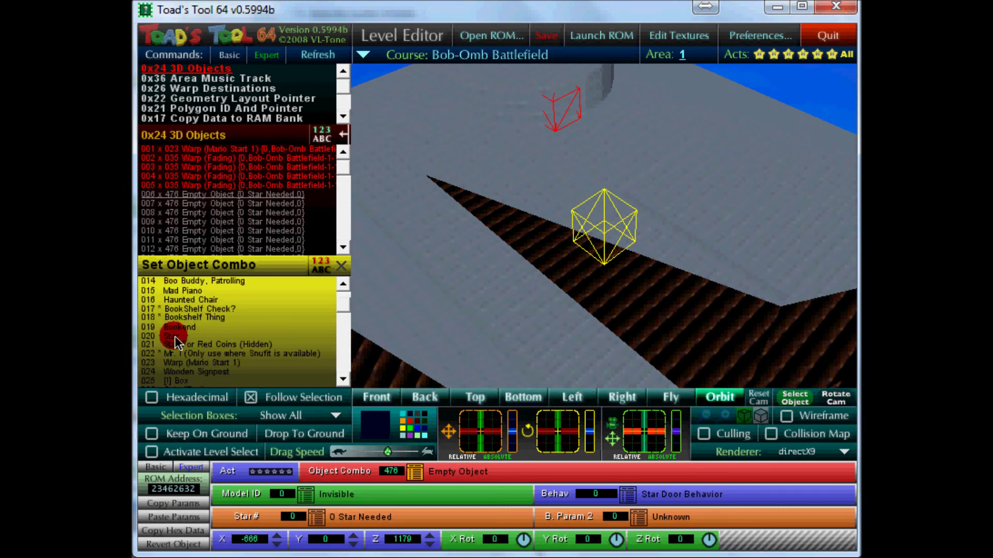
double_click(175, 336)
left_click_drag(479, 447, 476, 433)
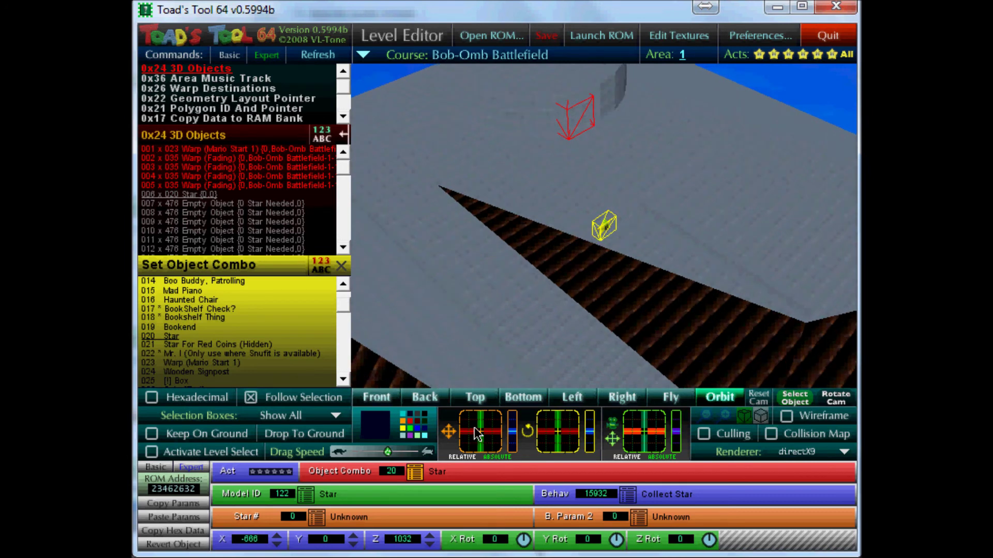
left_click_drag(476, 433, 476, 436)
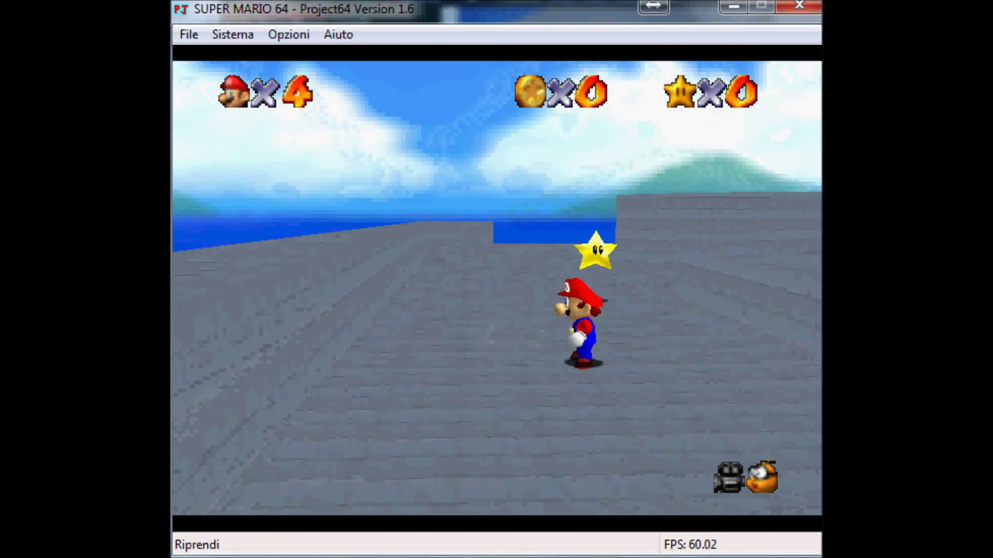
Step: Open and dismiss the Sistema menu, then return focus to the running game
left_click(250, 34)
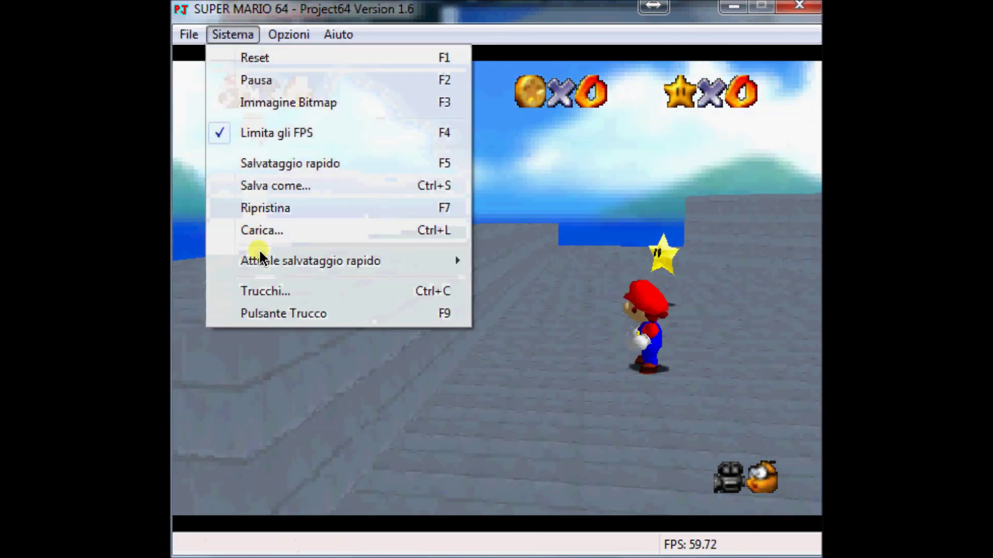
left_click(469, 265)
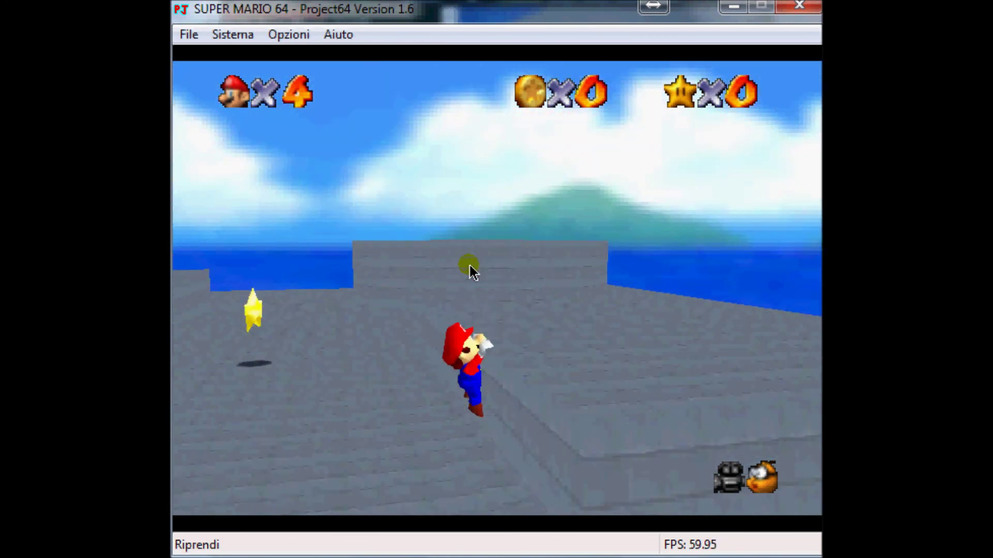
left_click(471, 267)
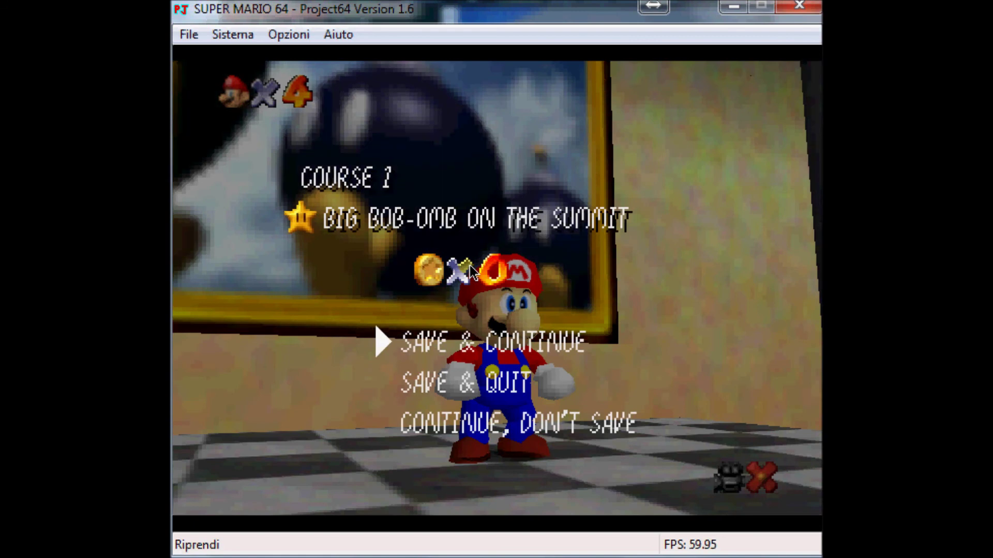
Step: Choose SAVE & QUIT on the course save prompt and confirm it
key("Down")
key("Return")
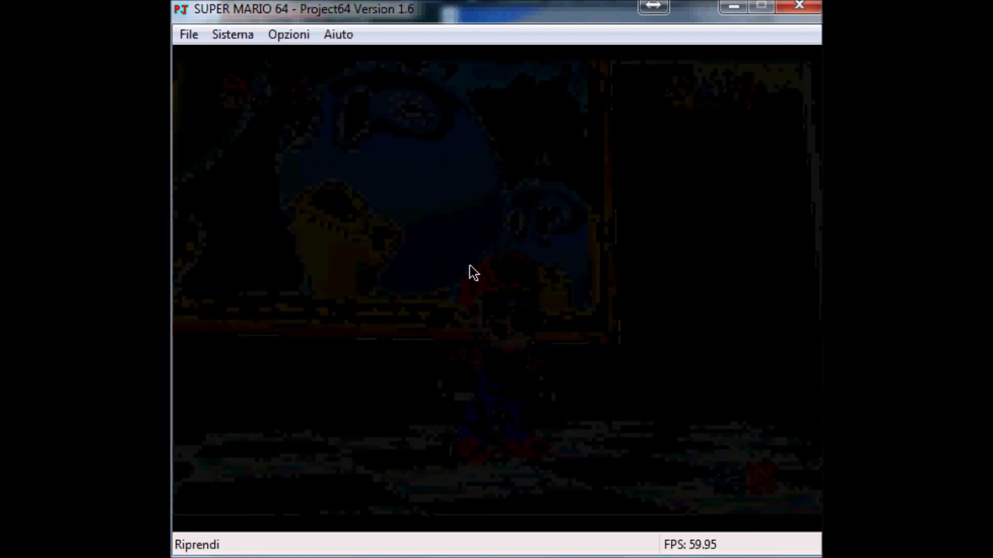